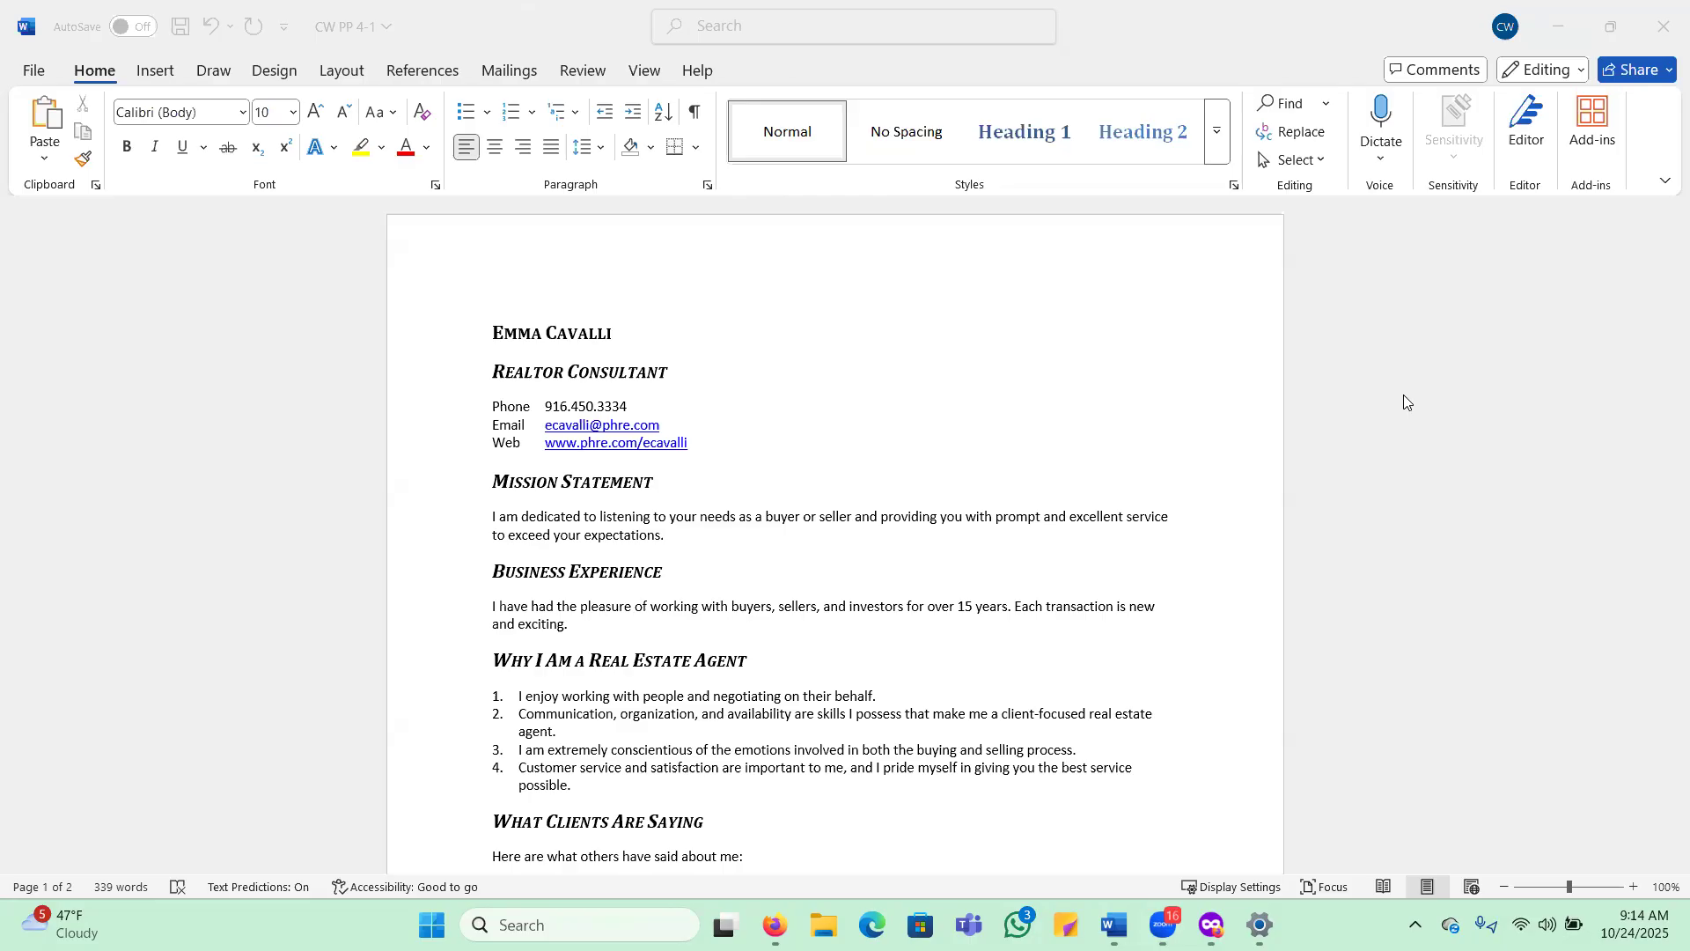
pyautogui.click(1537, 79)
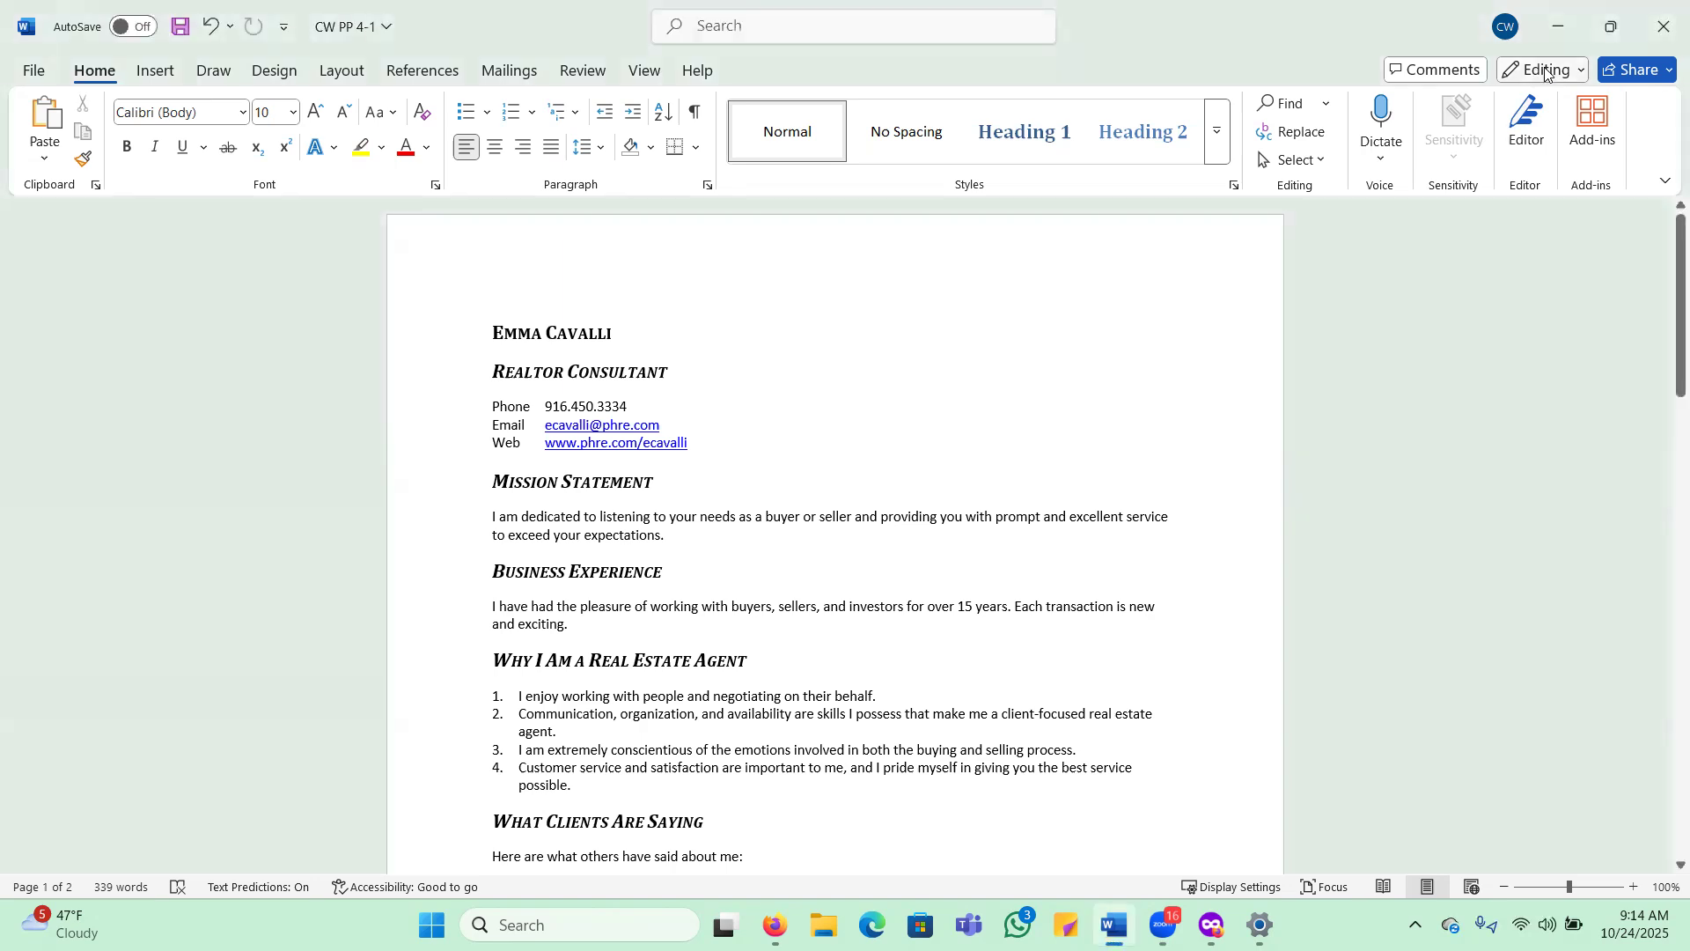
pyautogui.click(1549, 72)
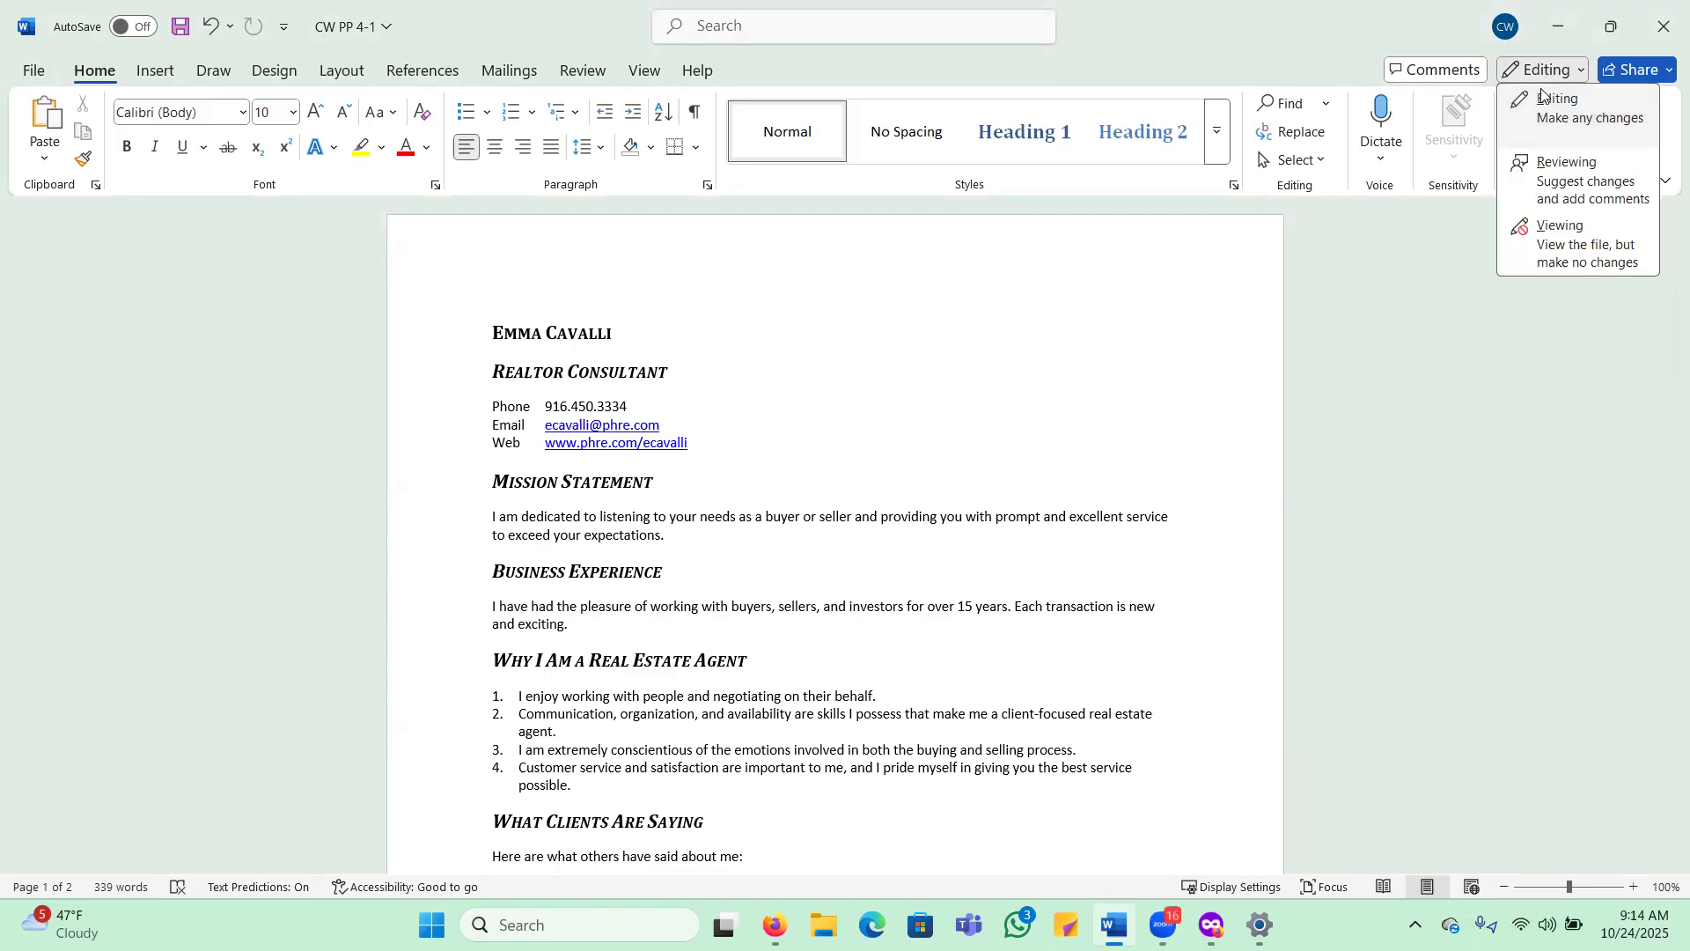
pyautogui.click(1538, 309)
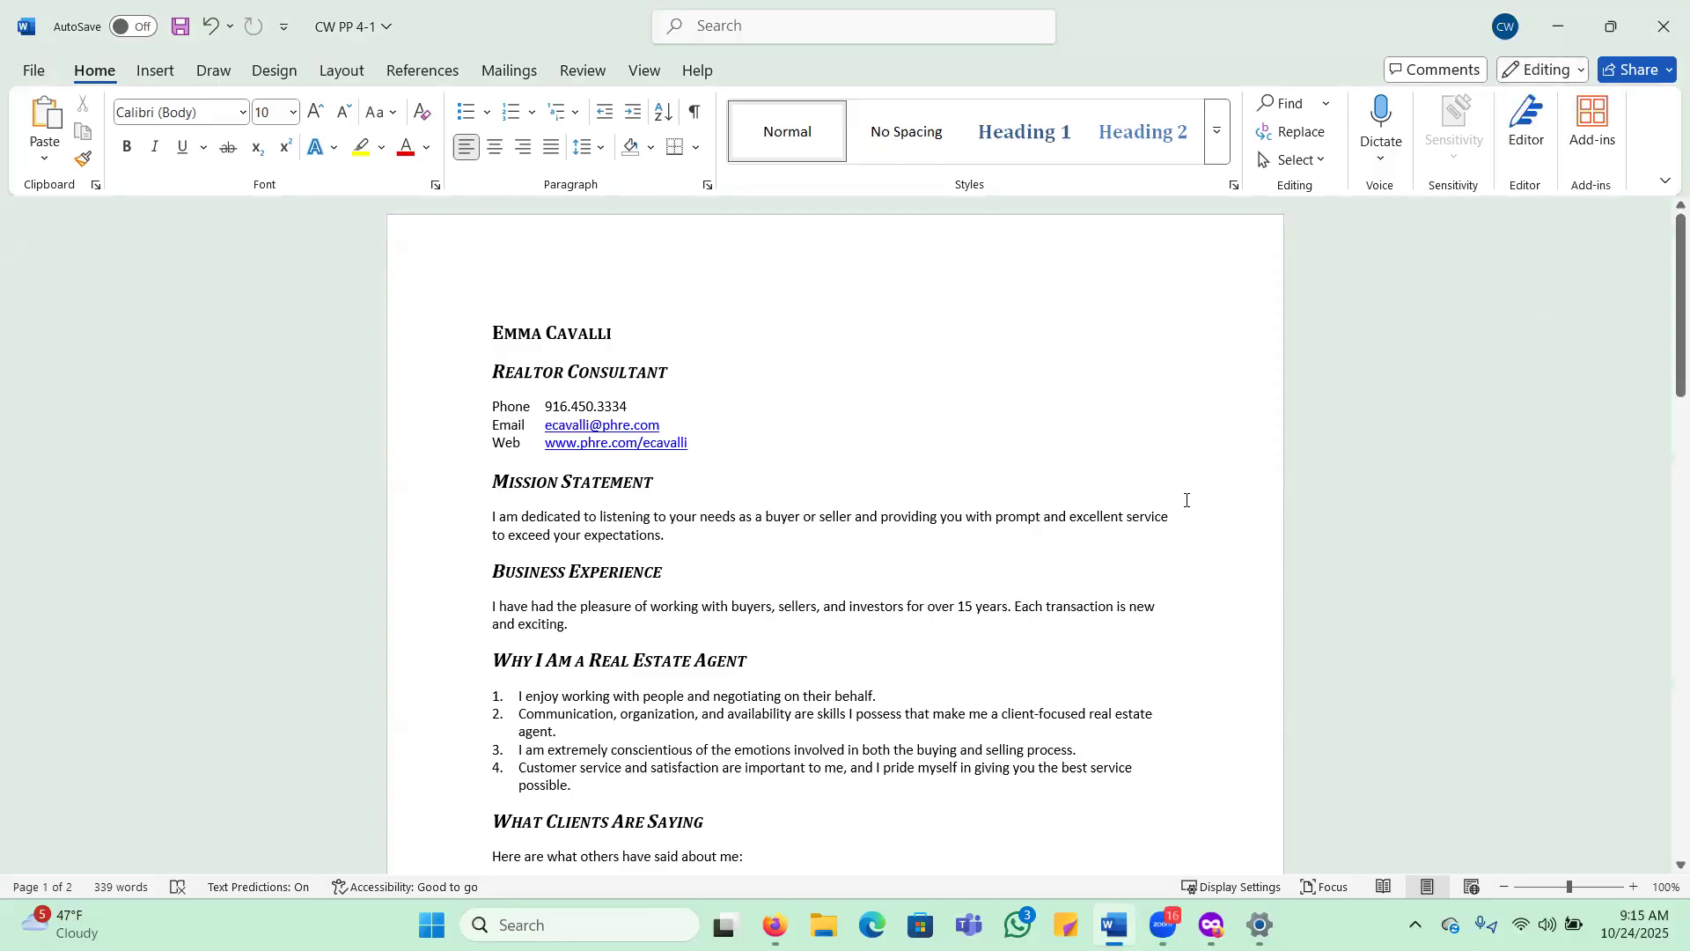
# Step: Insert a table with three columns and seven rows after the Family & Hobbies paragraph at the document's end
pyautogui.moveTo(1669, 264); pyautogui.dragTo(1668, 598)
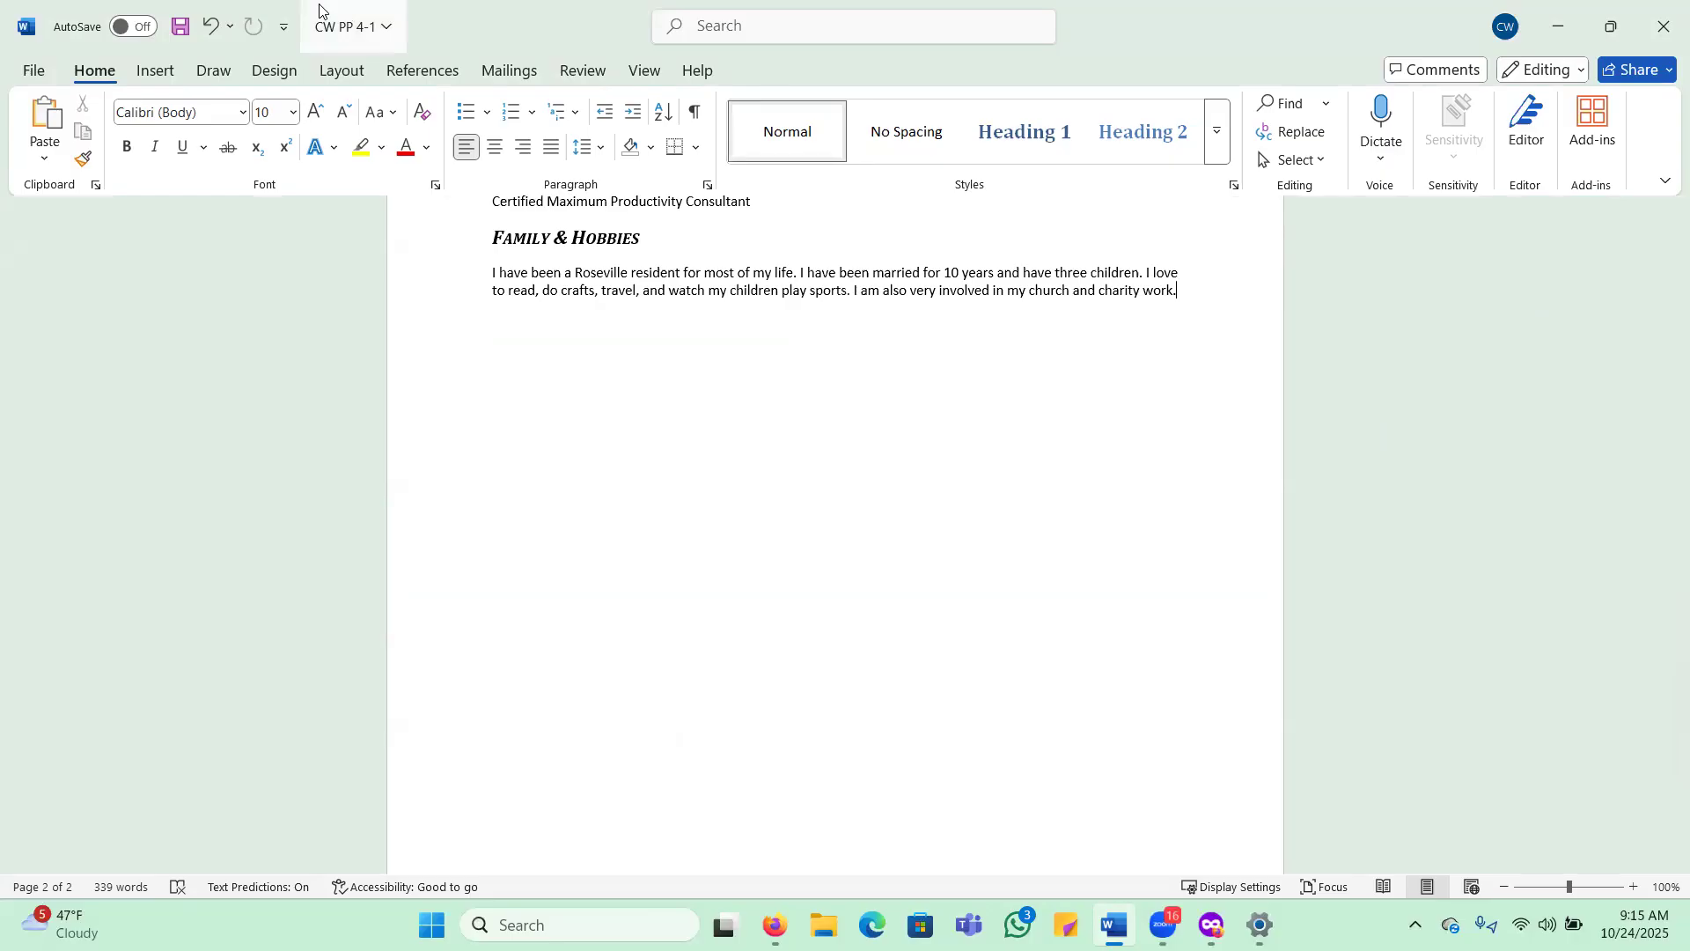
pyautogui.click(153, 72)
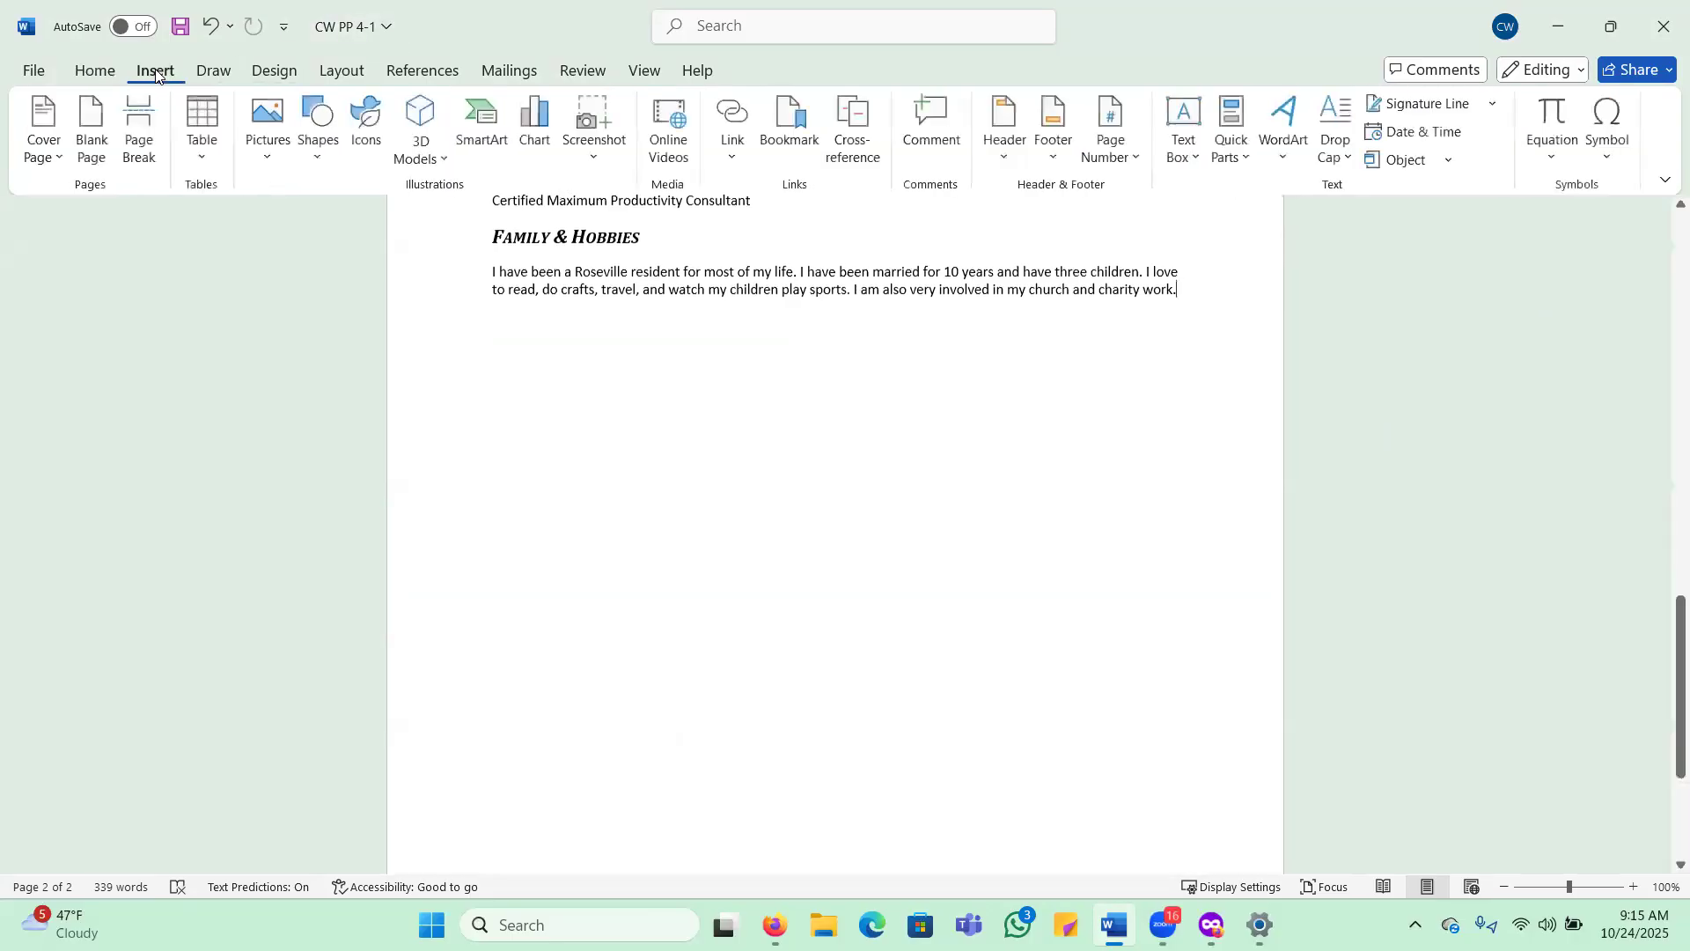
pyautogui.click(202, 155)
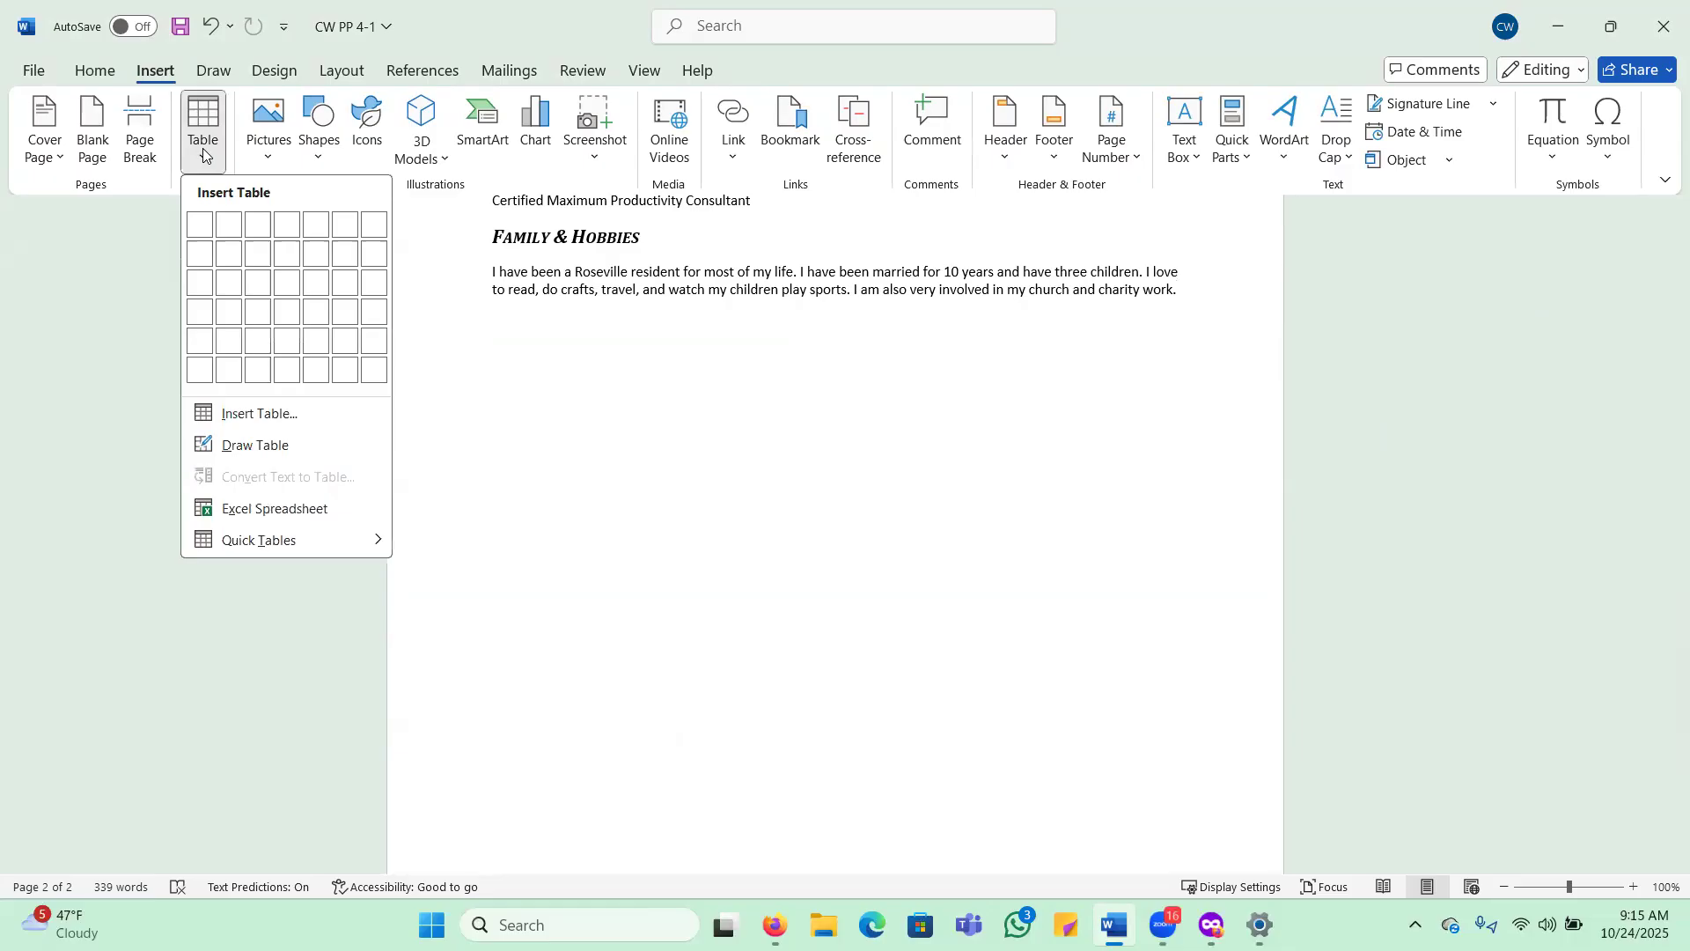
pyautogui.click(262, 414)
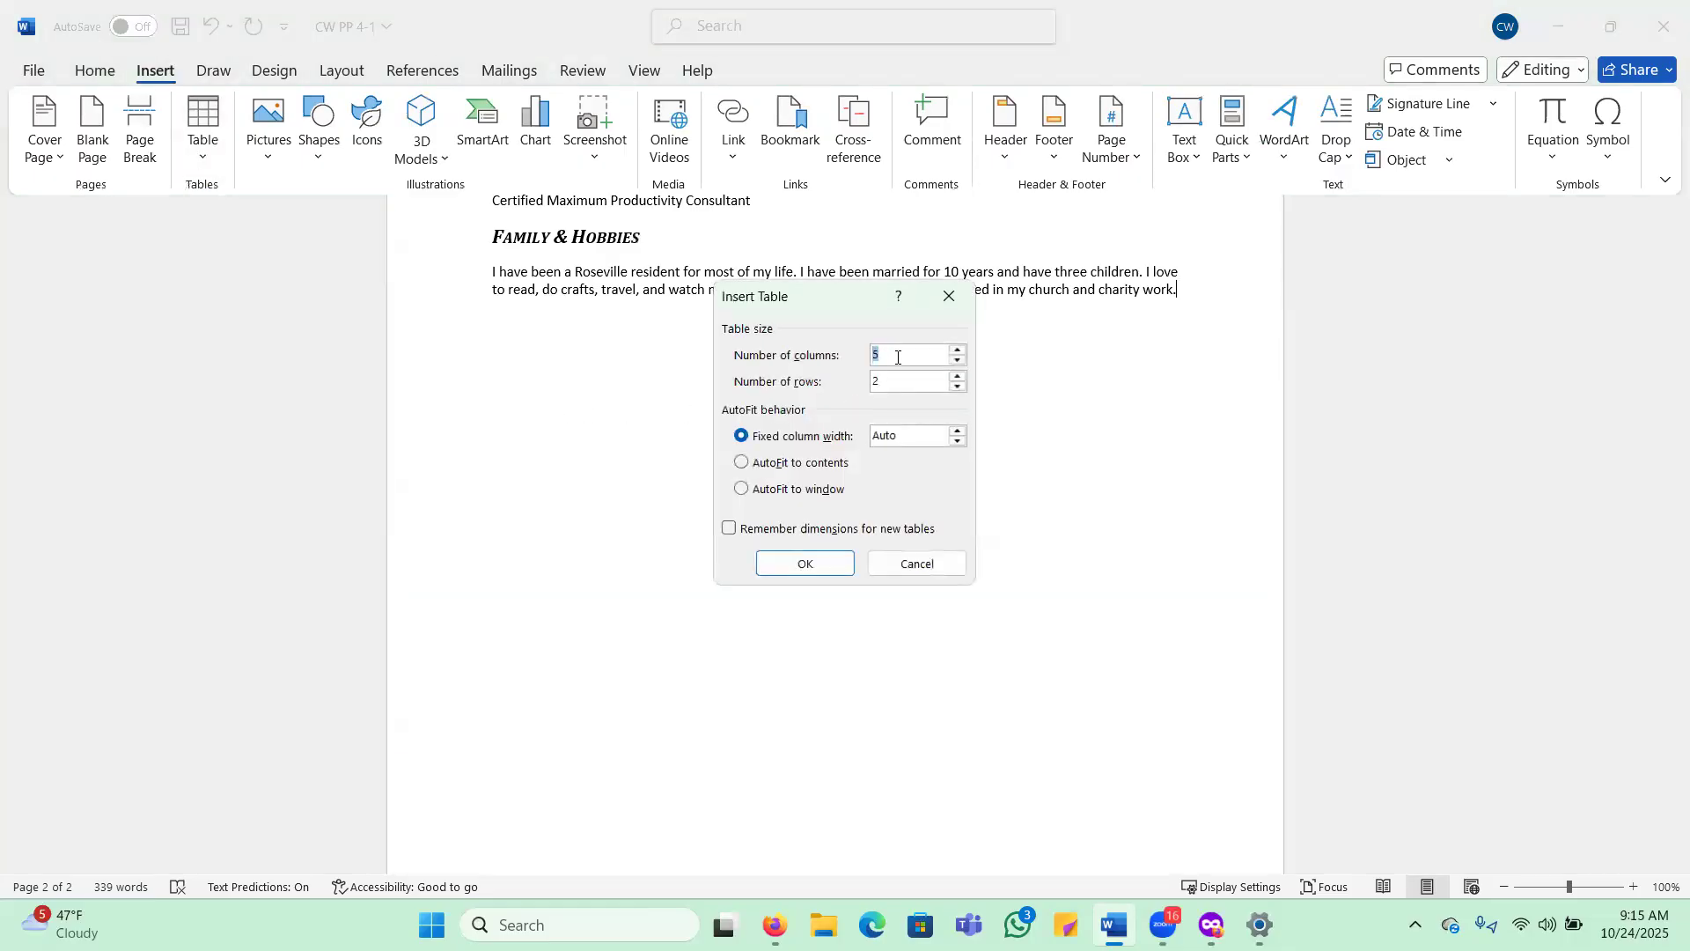
pyautogui.click(890, 354)
pyautogui.press('BackSpace')
pyautogui.write('3')
pyautogui.press('BackSpace')
pyautogui.write('7')
pyautogui.click(796, 566)
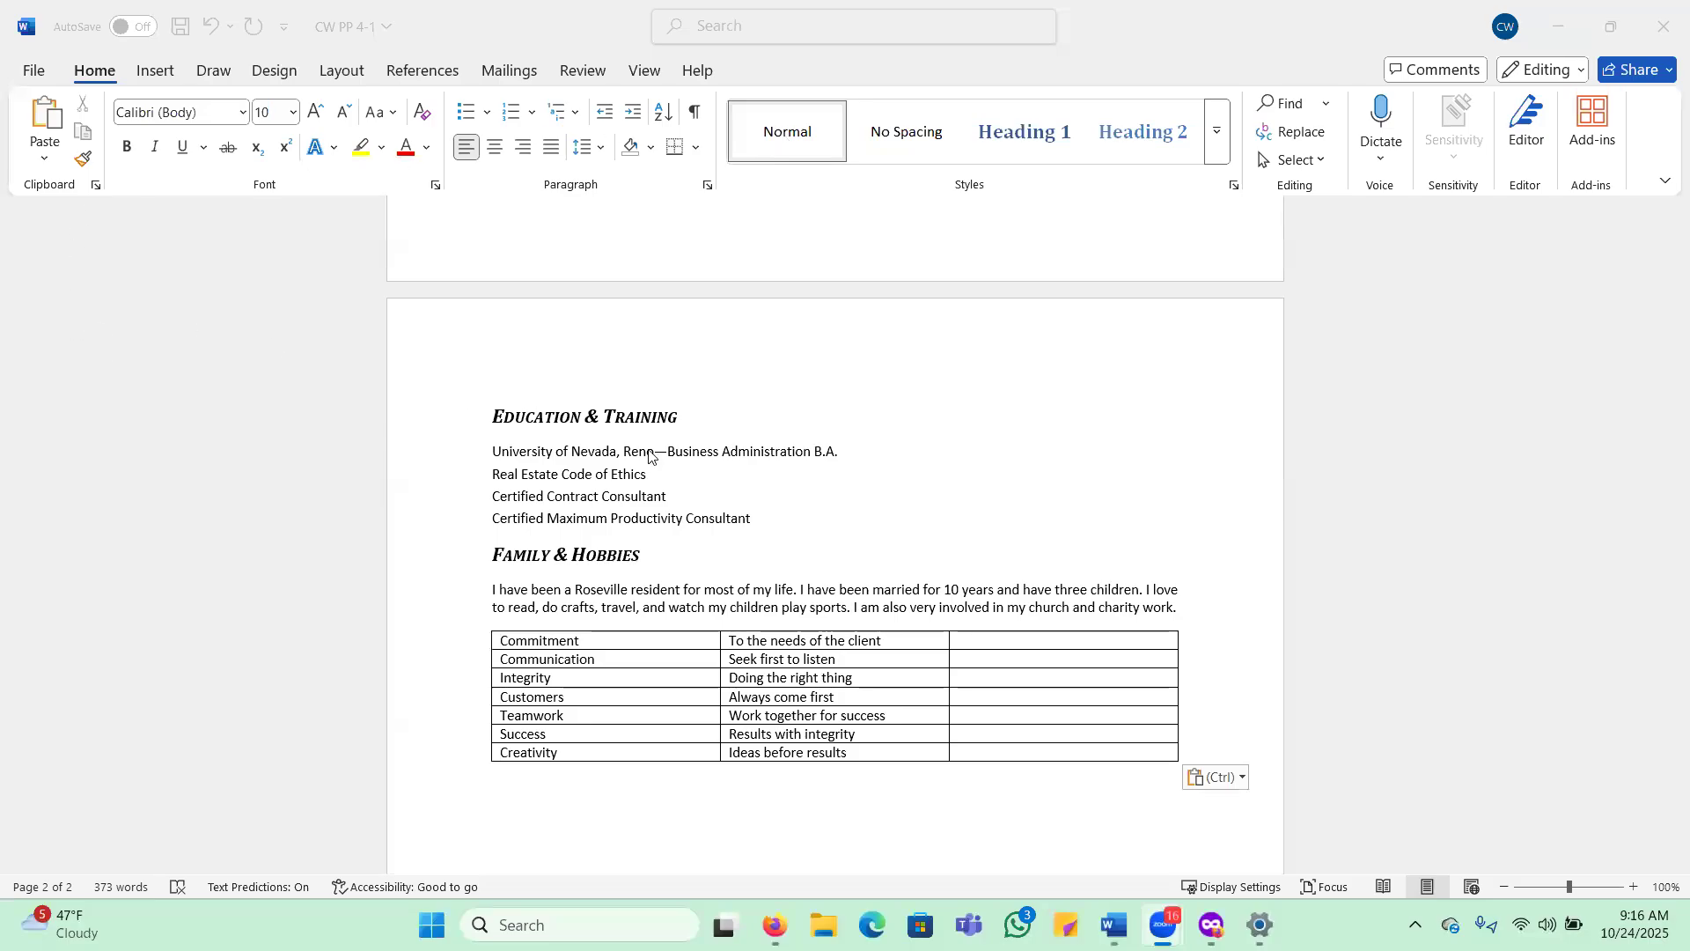
# Step: Delete the empty third column of the table below the Family & Hobbies paragraph
pyautogui.scroll(-3, 649, 455)
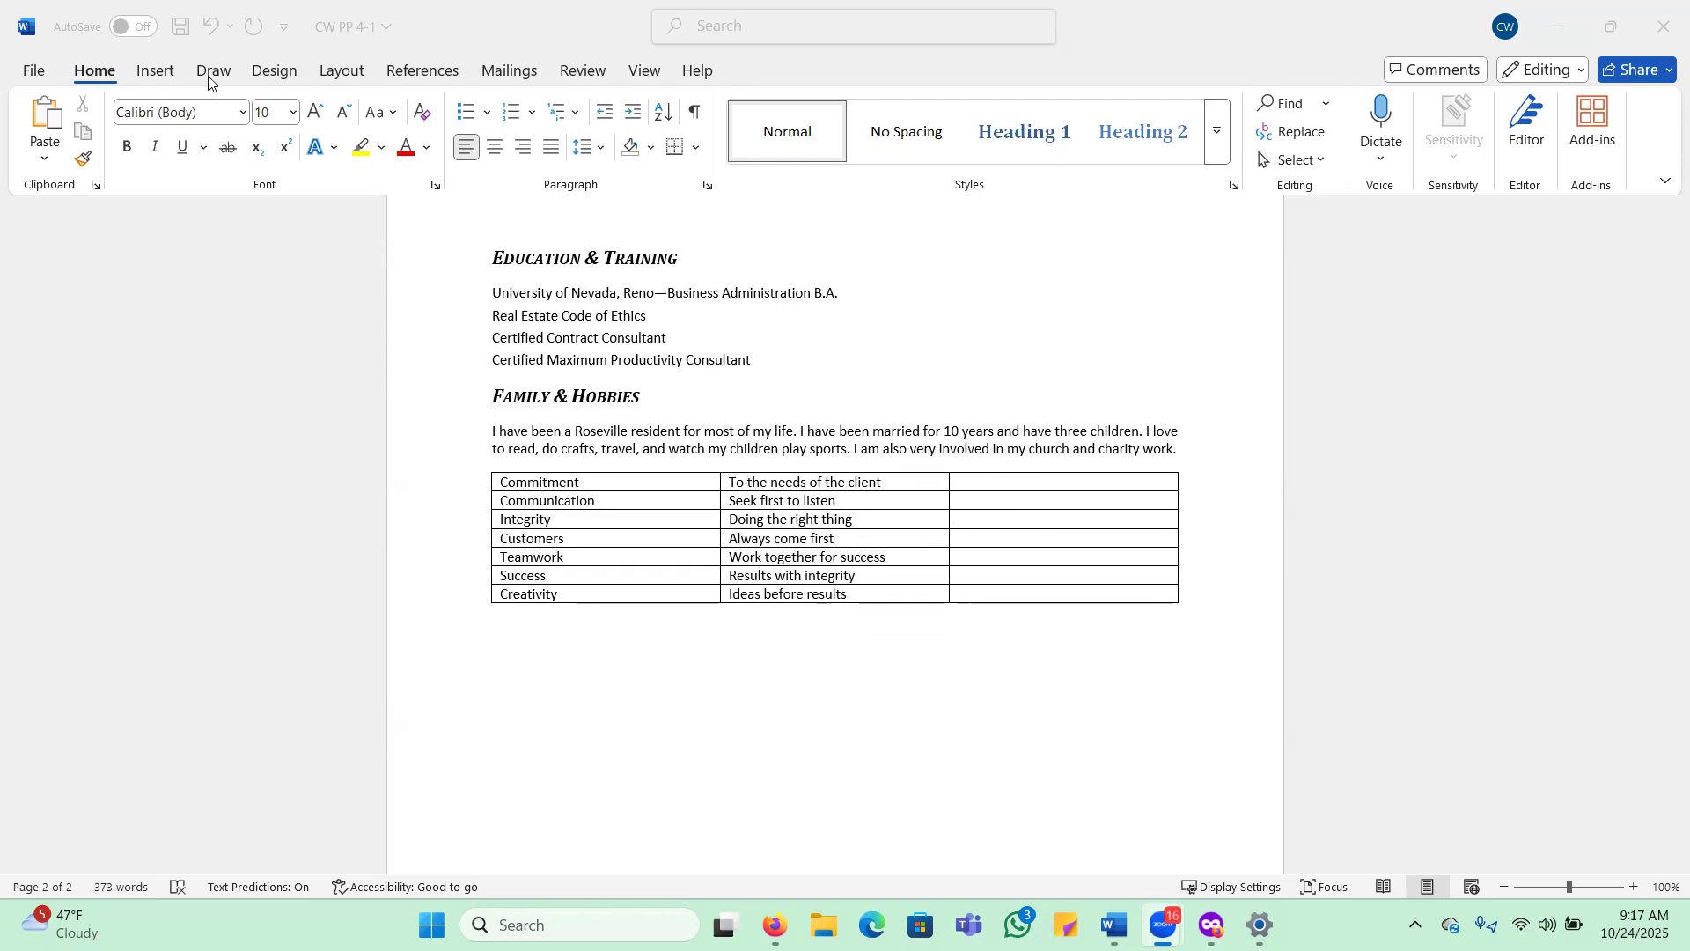
pyautogui.click(993, 505)
pyautogui.hotkey('ctrl', 'v')
pyautogui.click(996, 505)
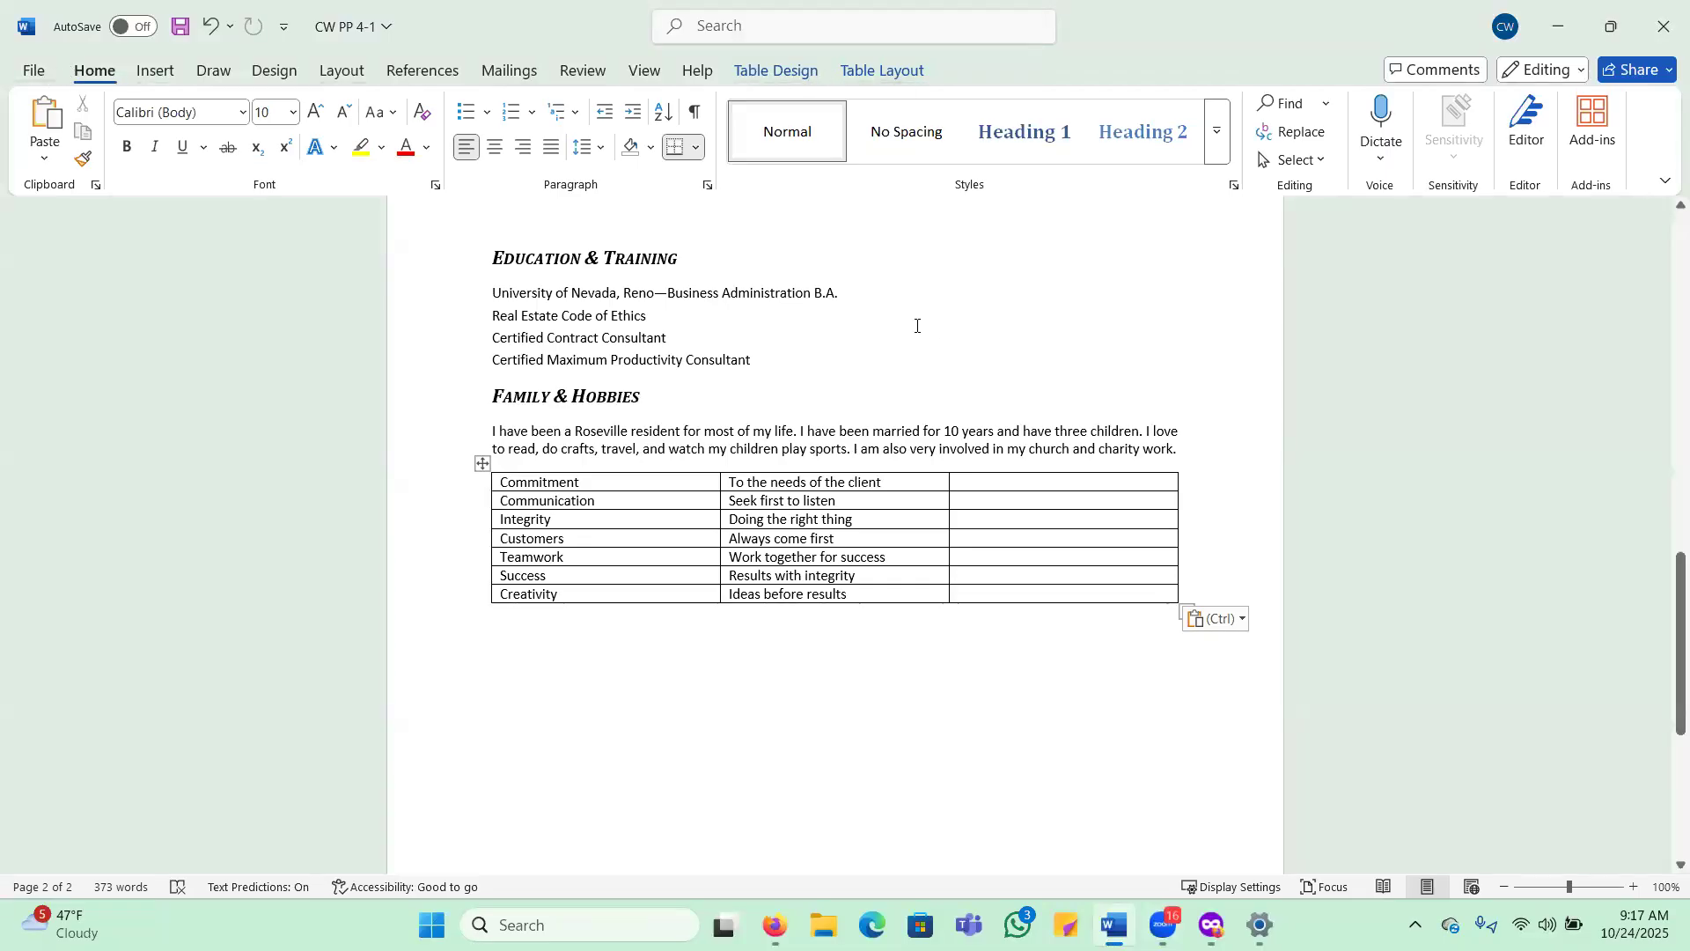
pyautogui.click(860, 335)
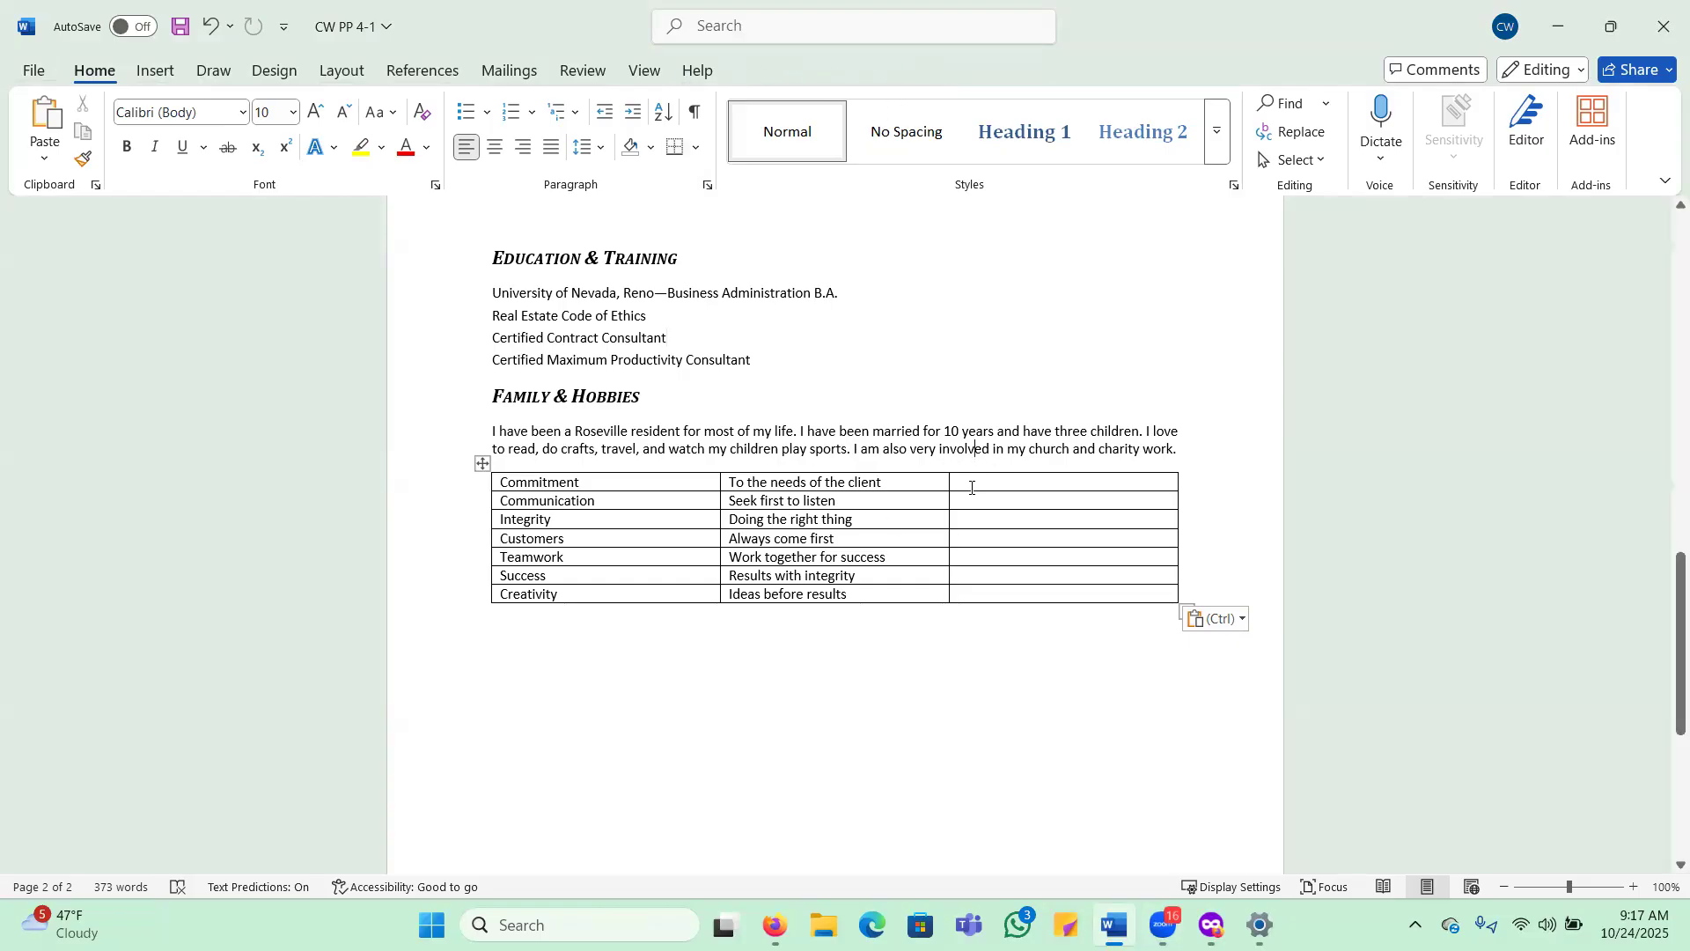
pyautogui.click(992, 537)
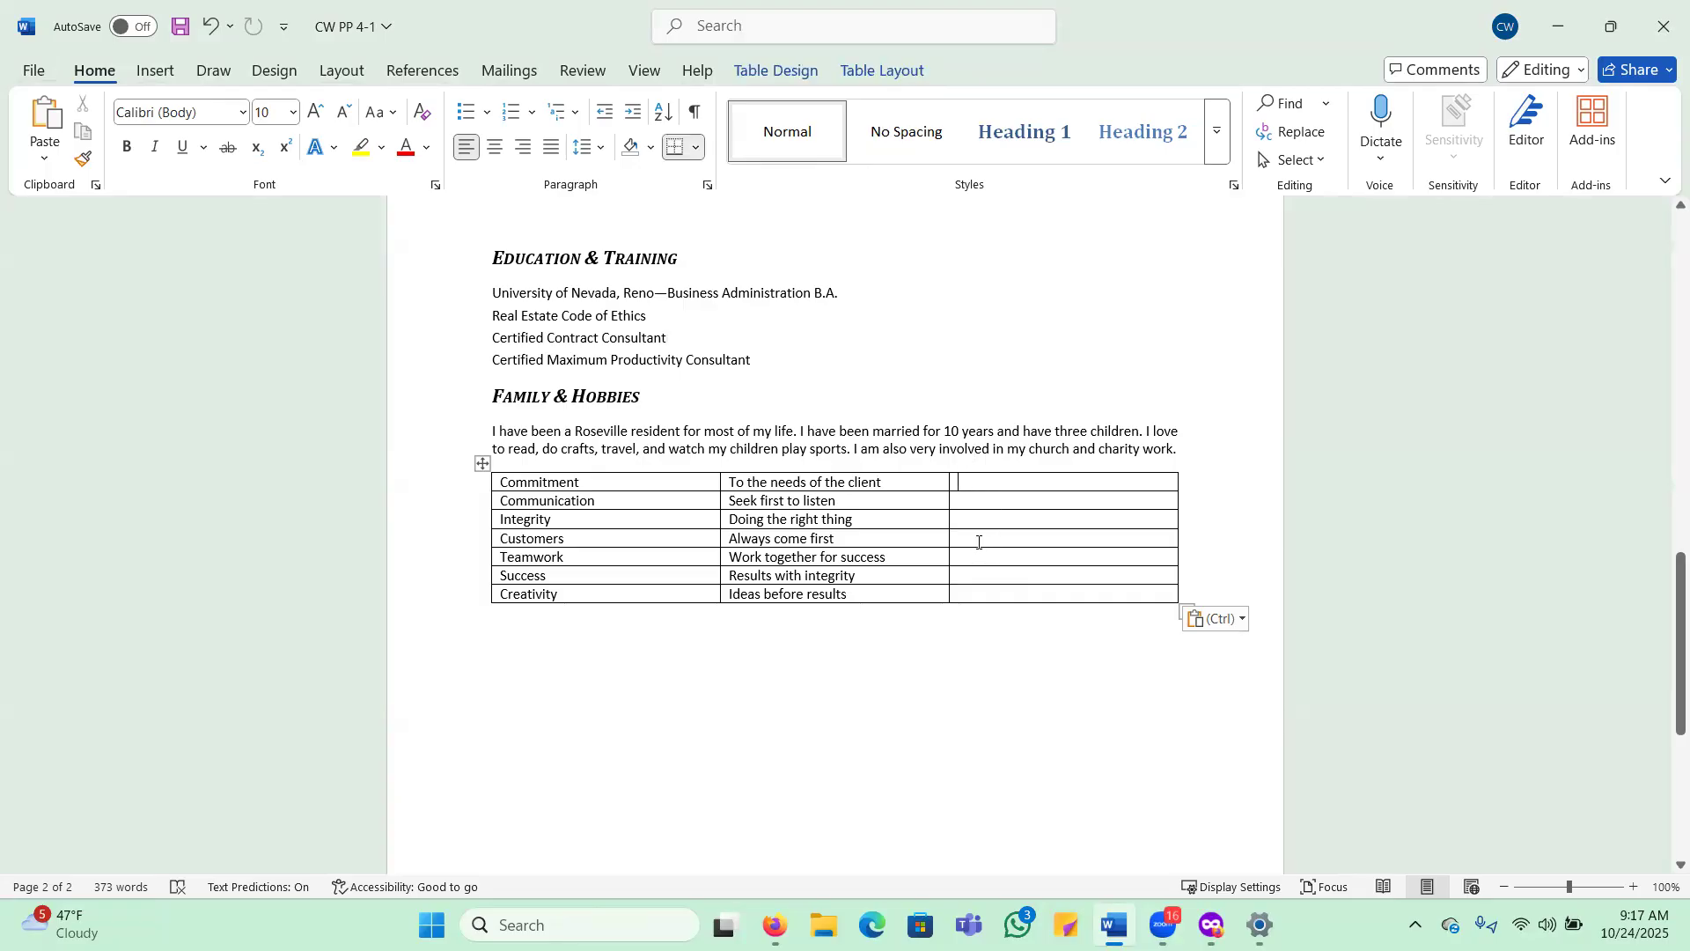
pyautogui.click(873, 70)
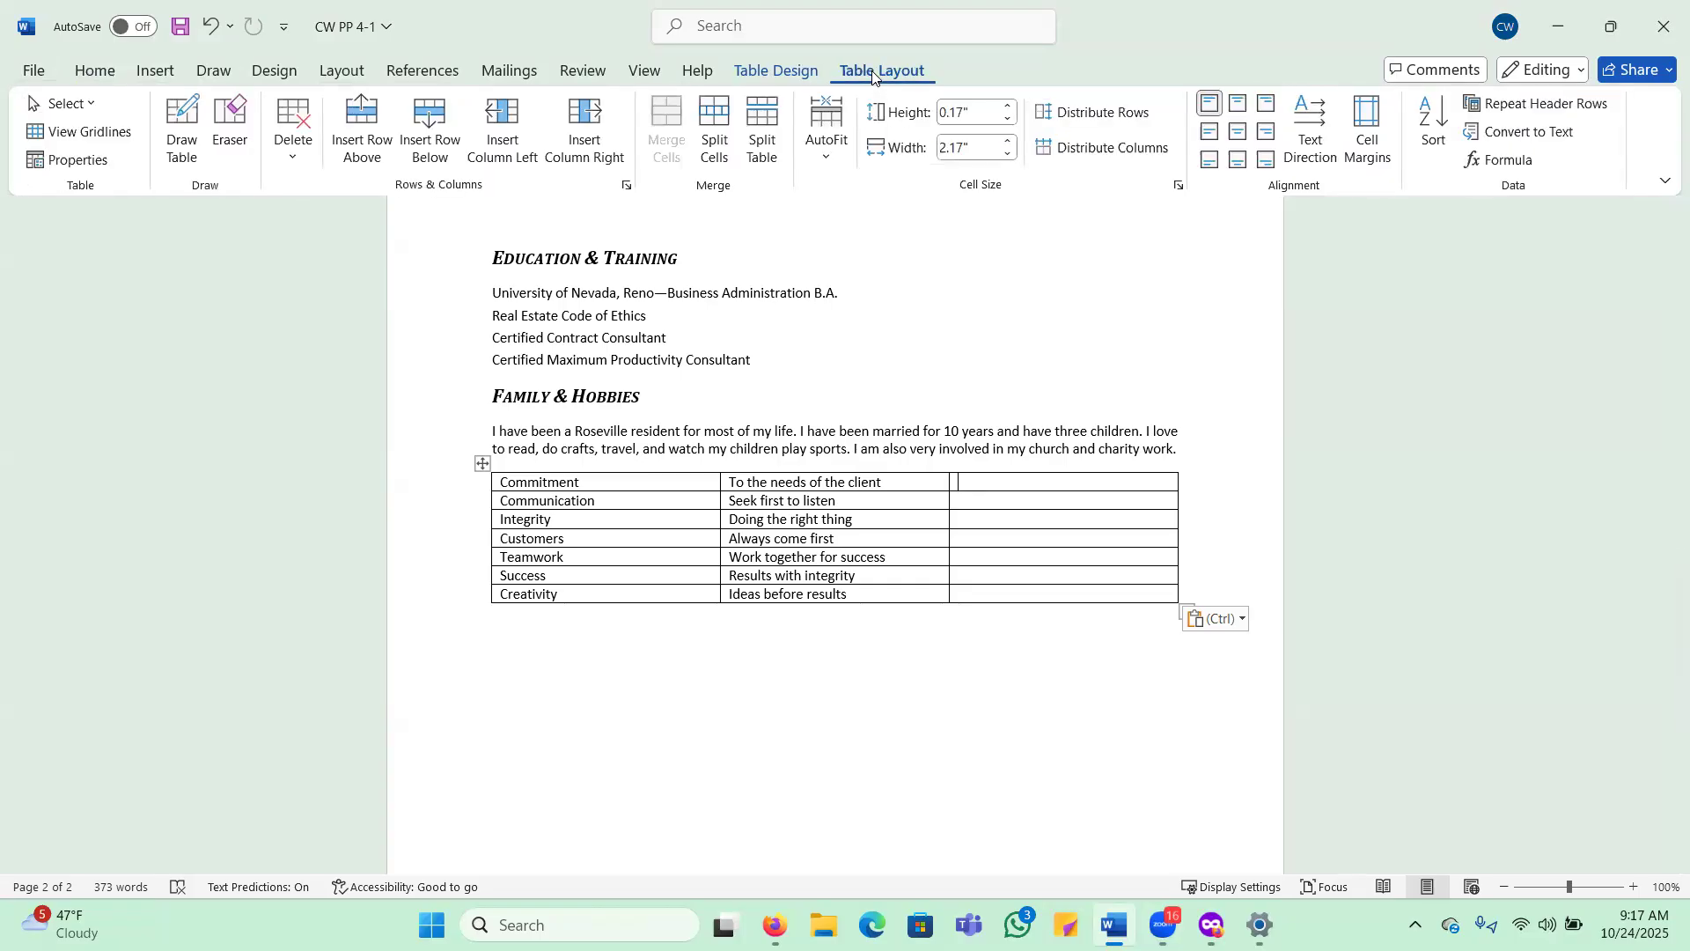
pyautogui.click(290, 151)
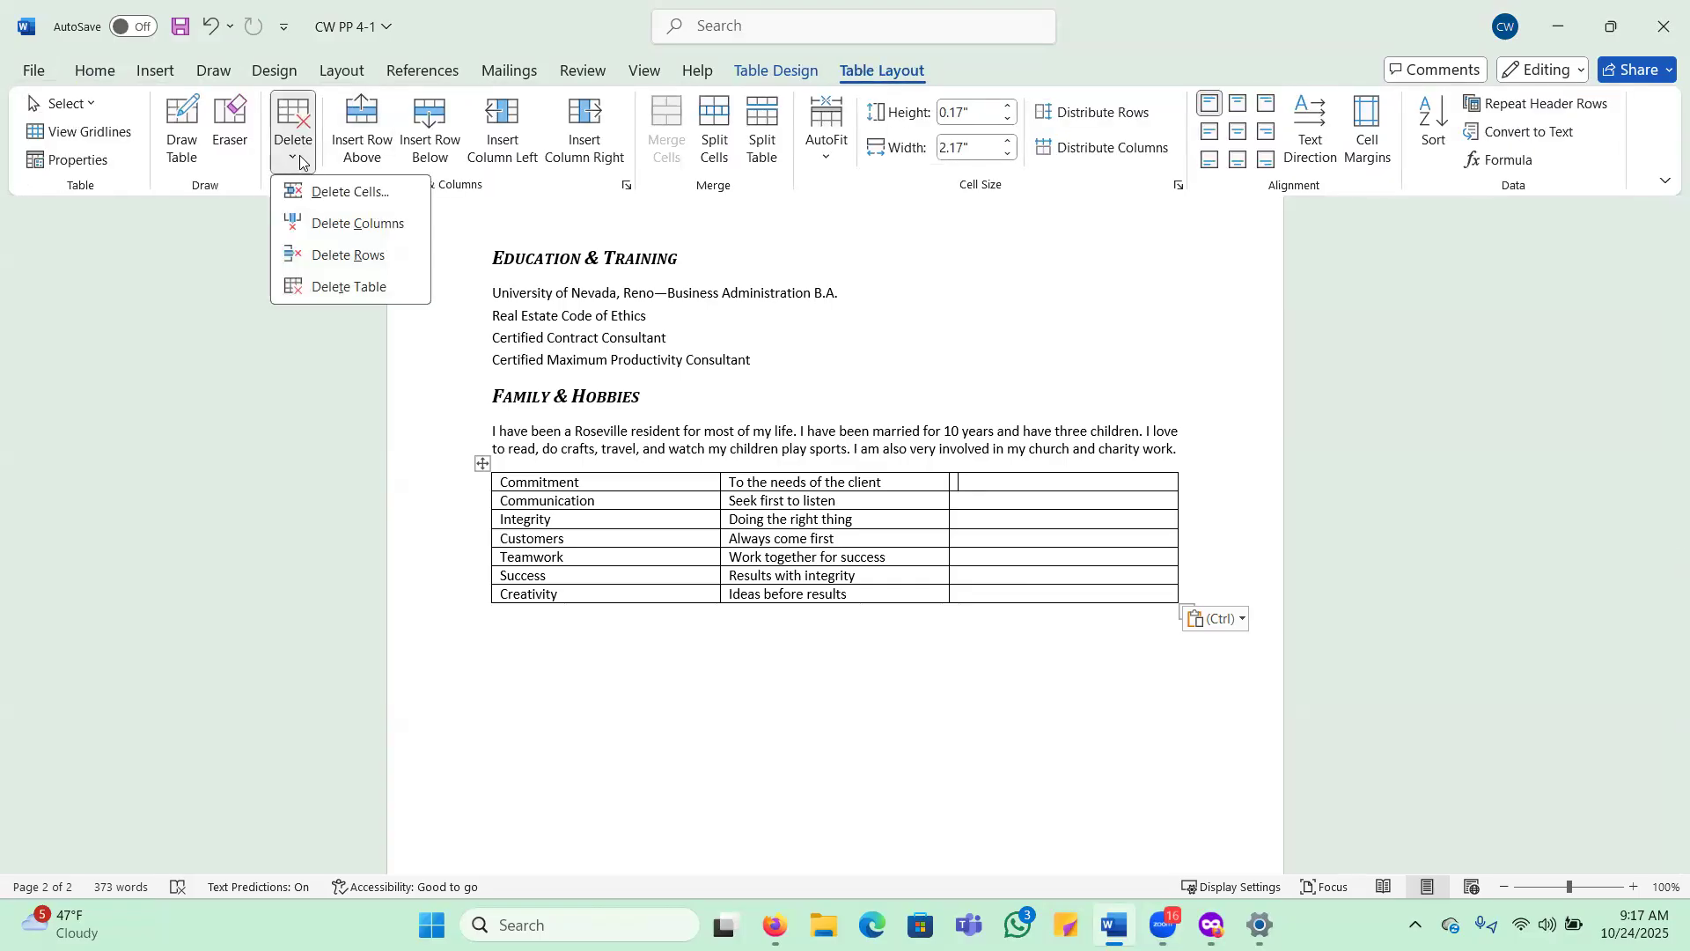
pyautogui.click(350, 224)
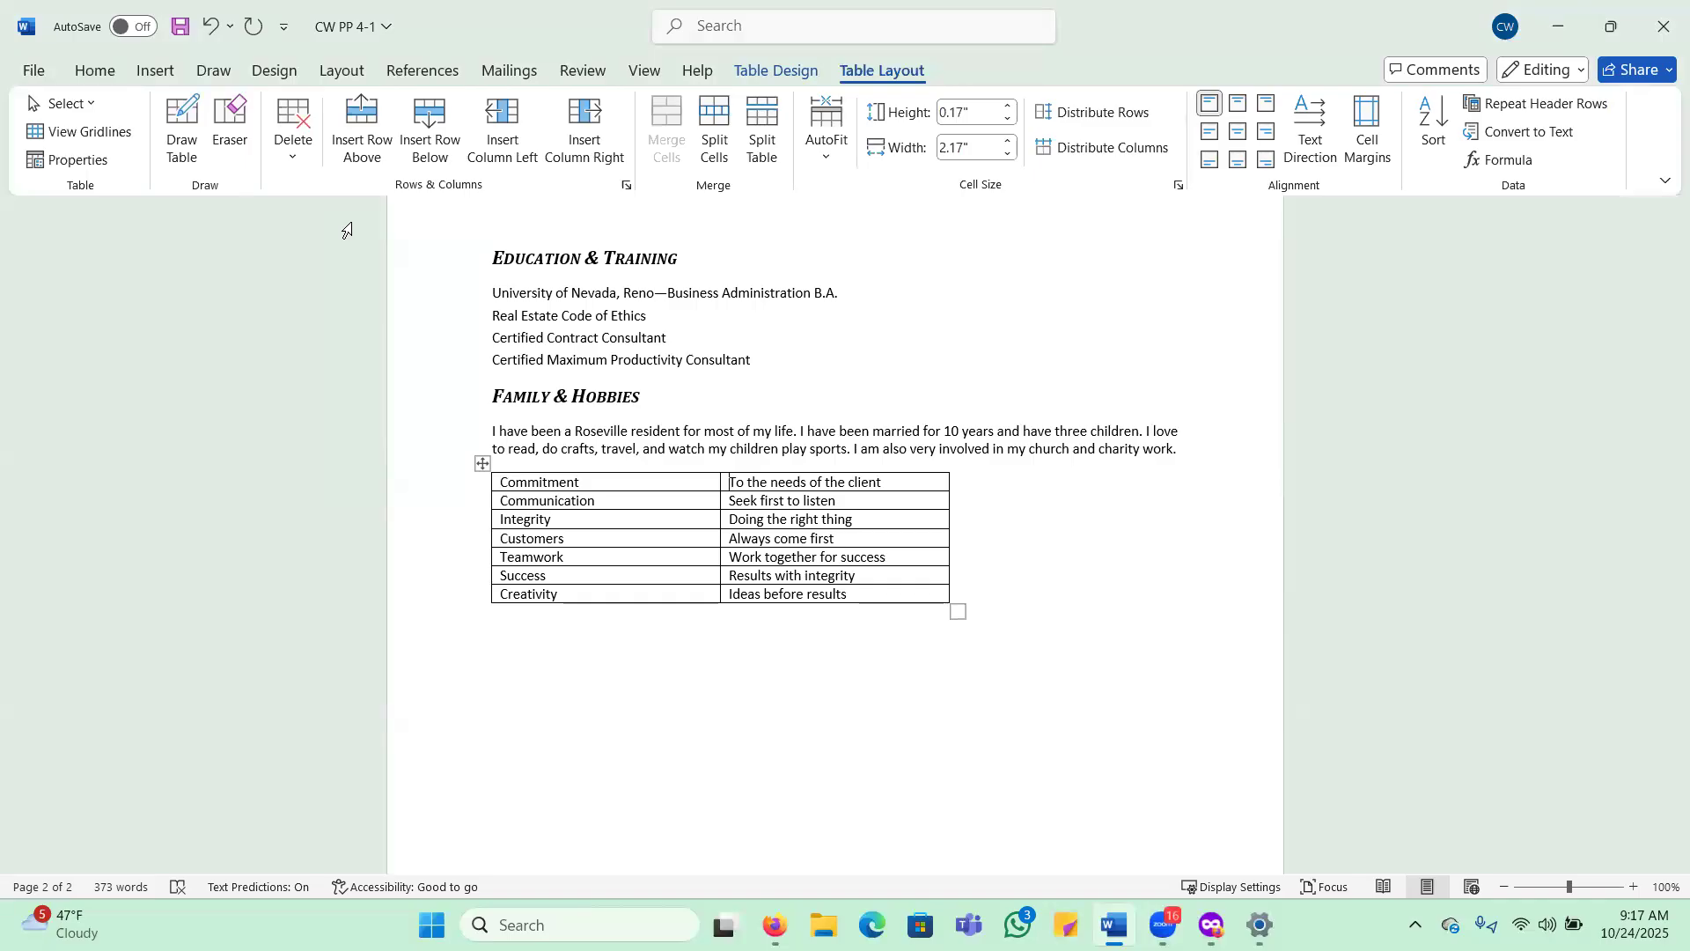
# Step: Insert a row below the Communication row and fill it with "Trust" and "Begins with communication"
pyautogui.click(935, 498)
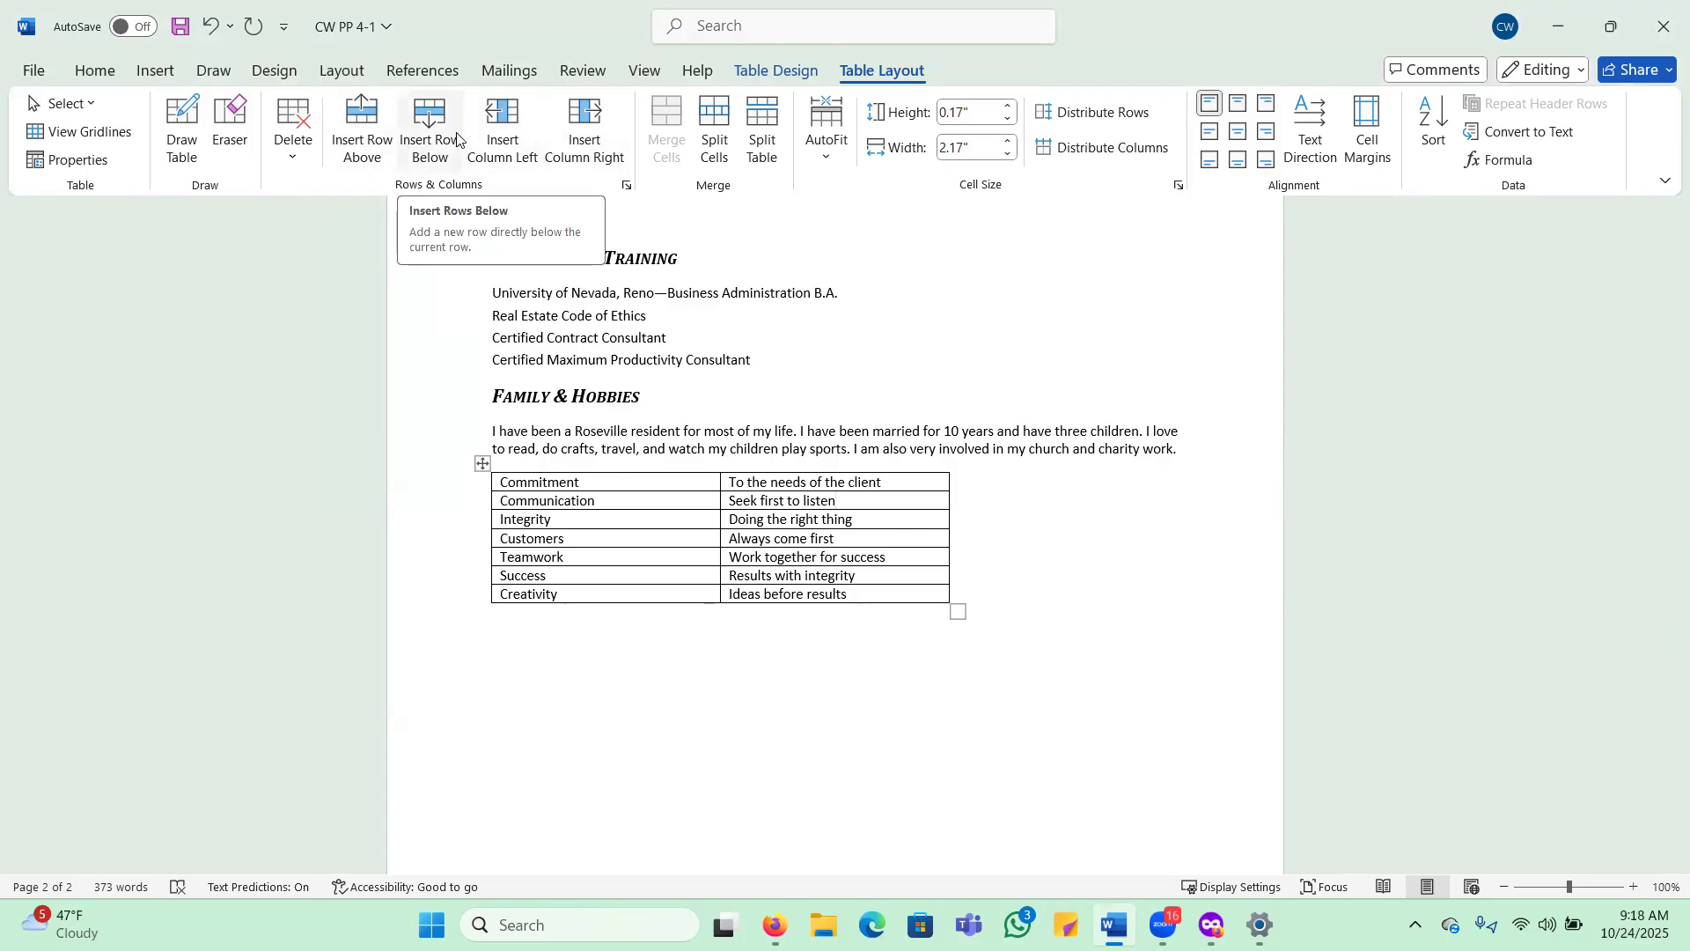
pyautogui.click(435, 145)
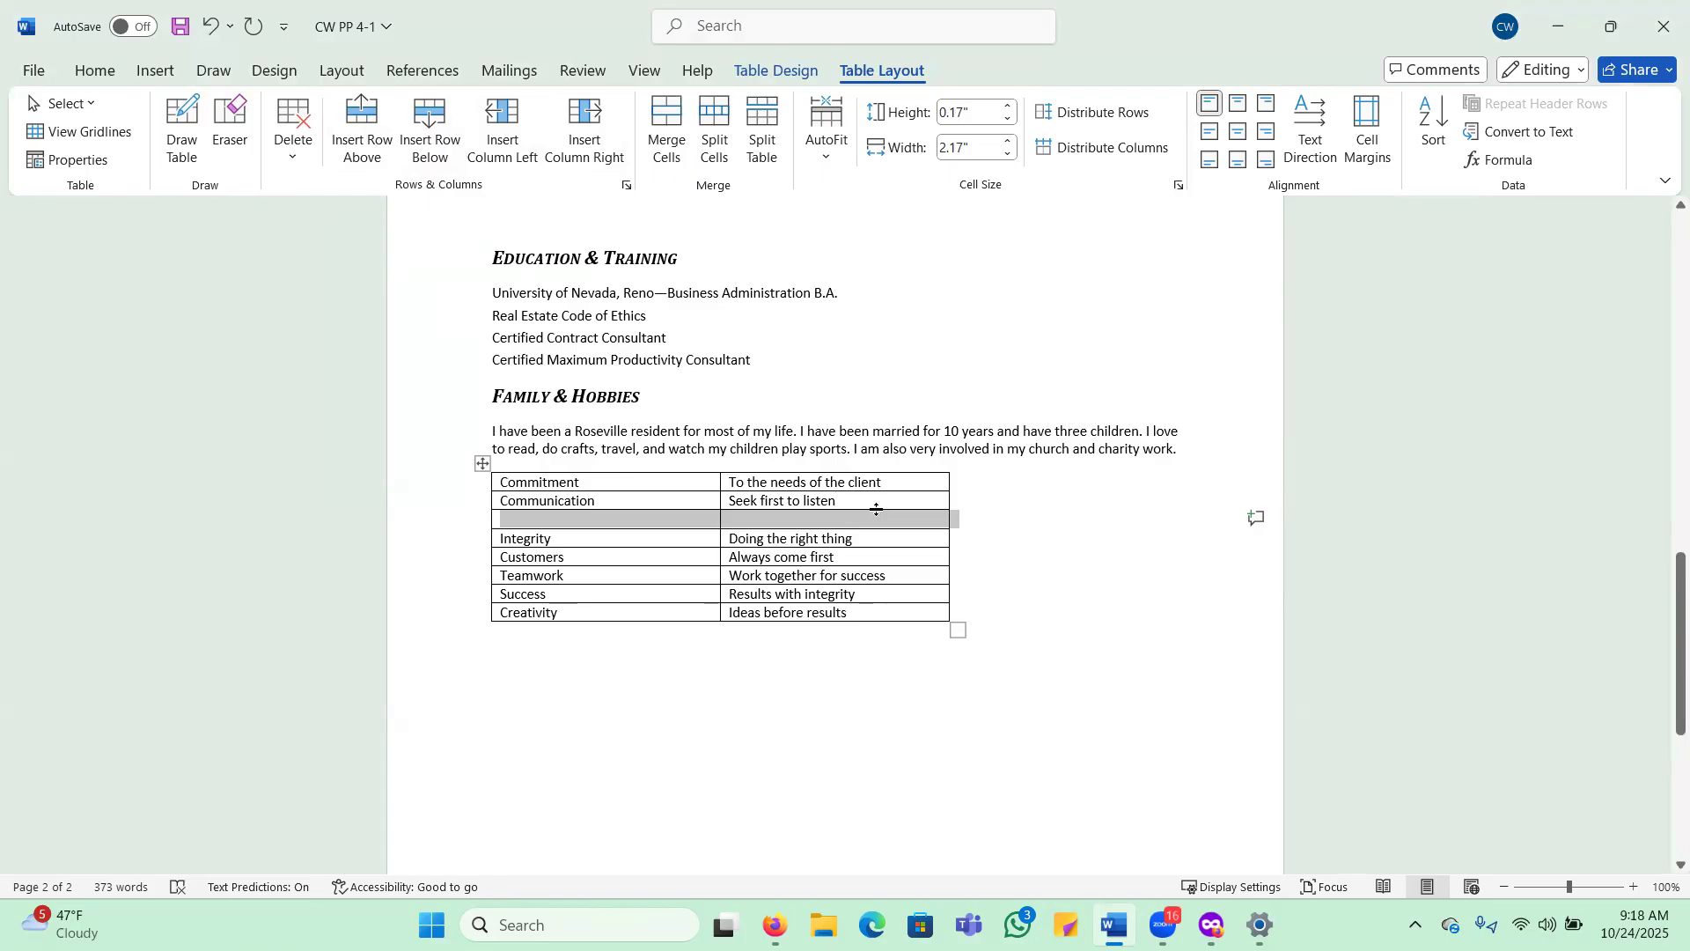
pyautogui.click(604, 521)
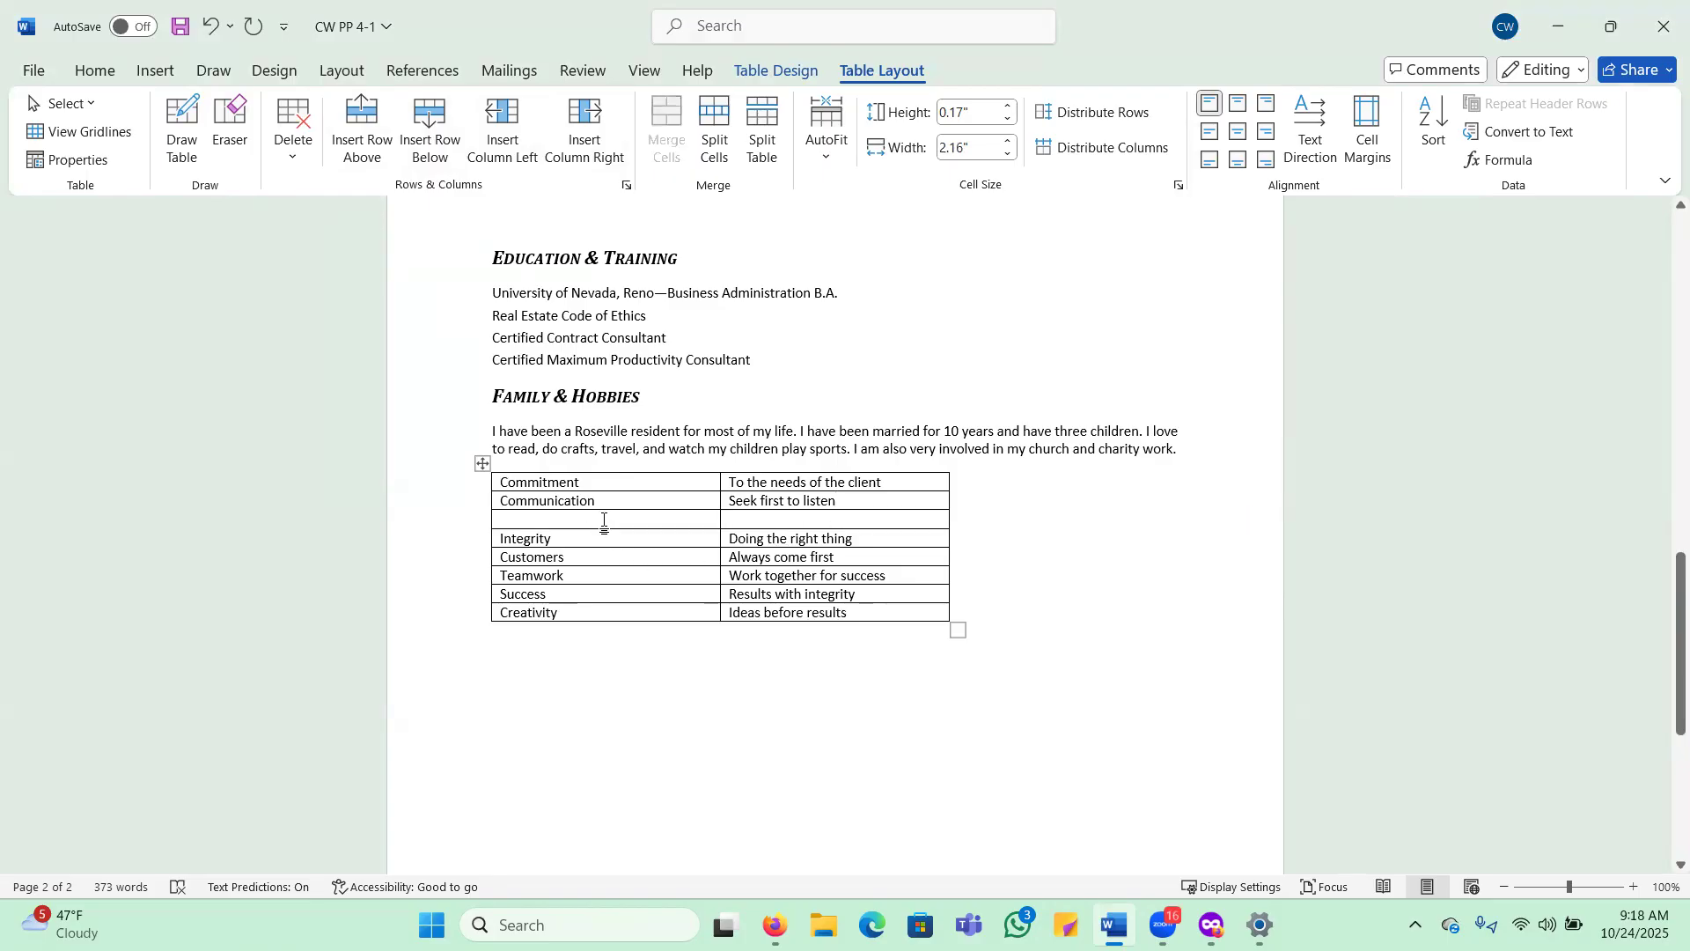
pyautogui.write('Trus')
pyautogui.press('Tab')
pyautogui.doubleClick(604, 520)
pyautogui.write('Trust')
pyautogui.press('Tab')
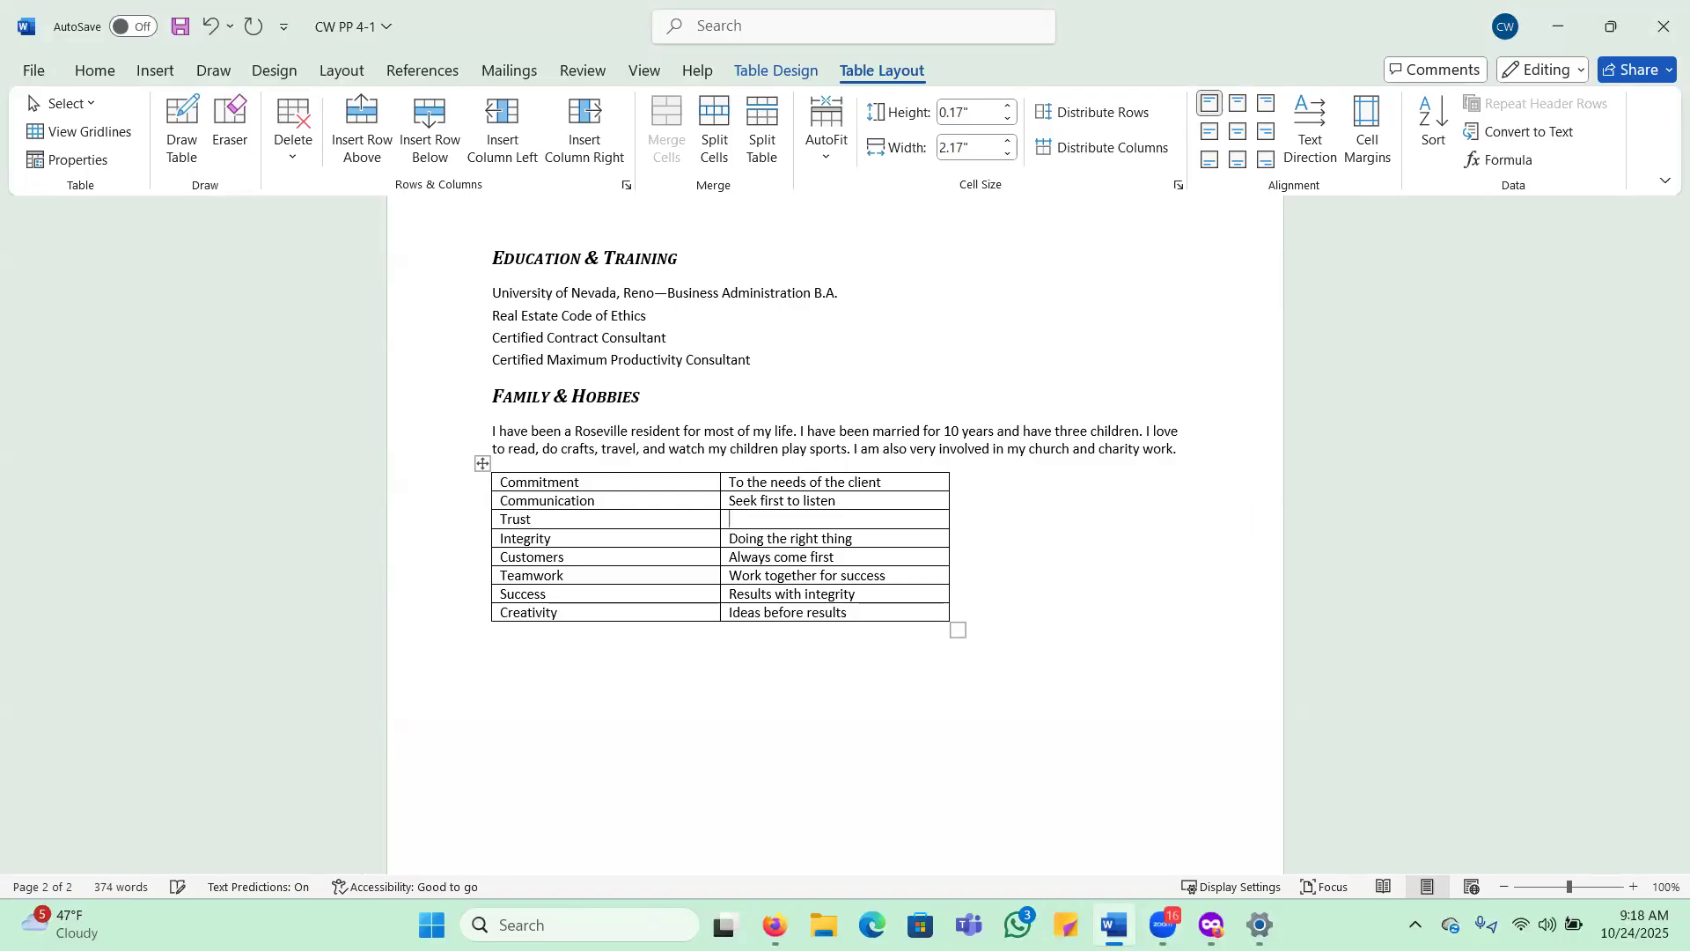
pyautogui.write('Begins with co')
pyautogui.write('mmunication')
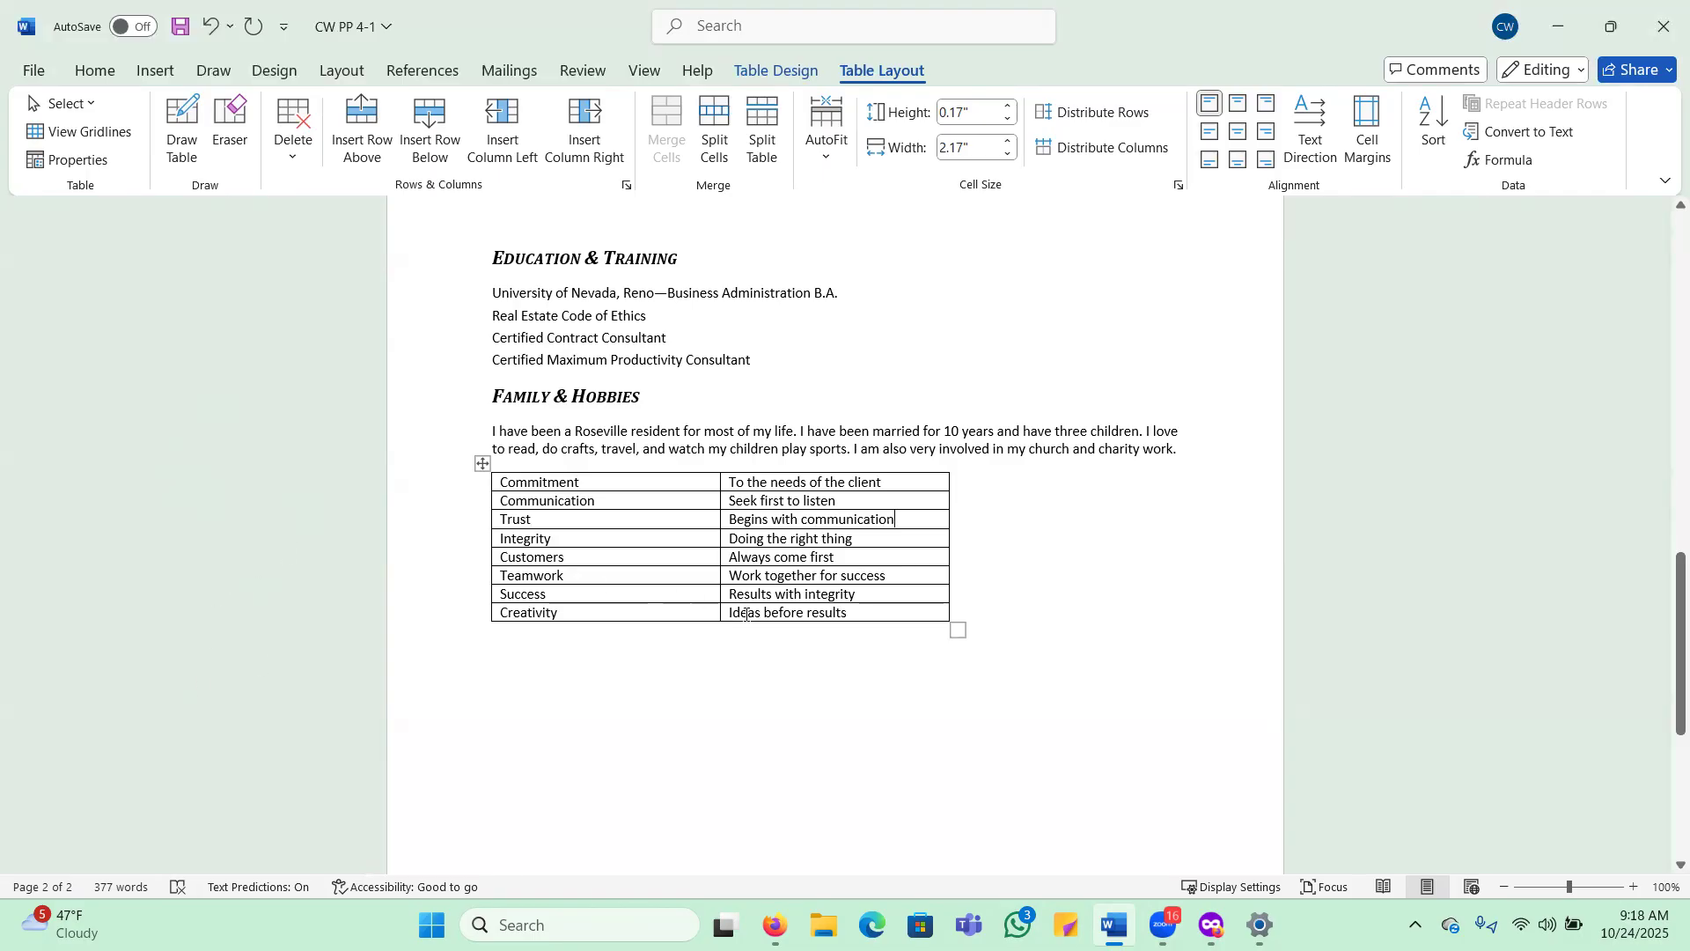
# Step: Add a row at the end of the table containing "Win-Win" and "Is always the goal"
pyautogui.click(903, 618)
pyautogui.press('Tab')
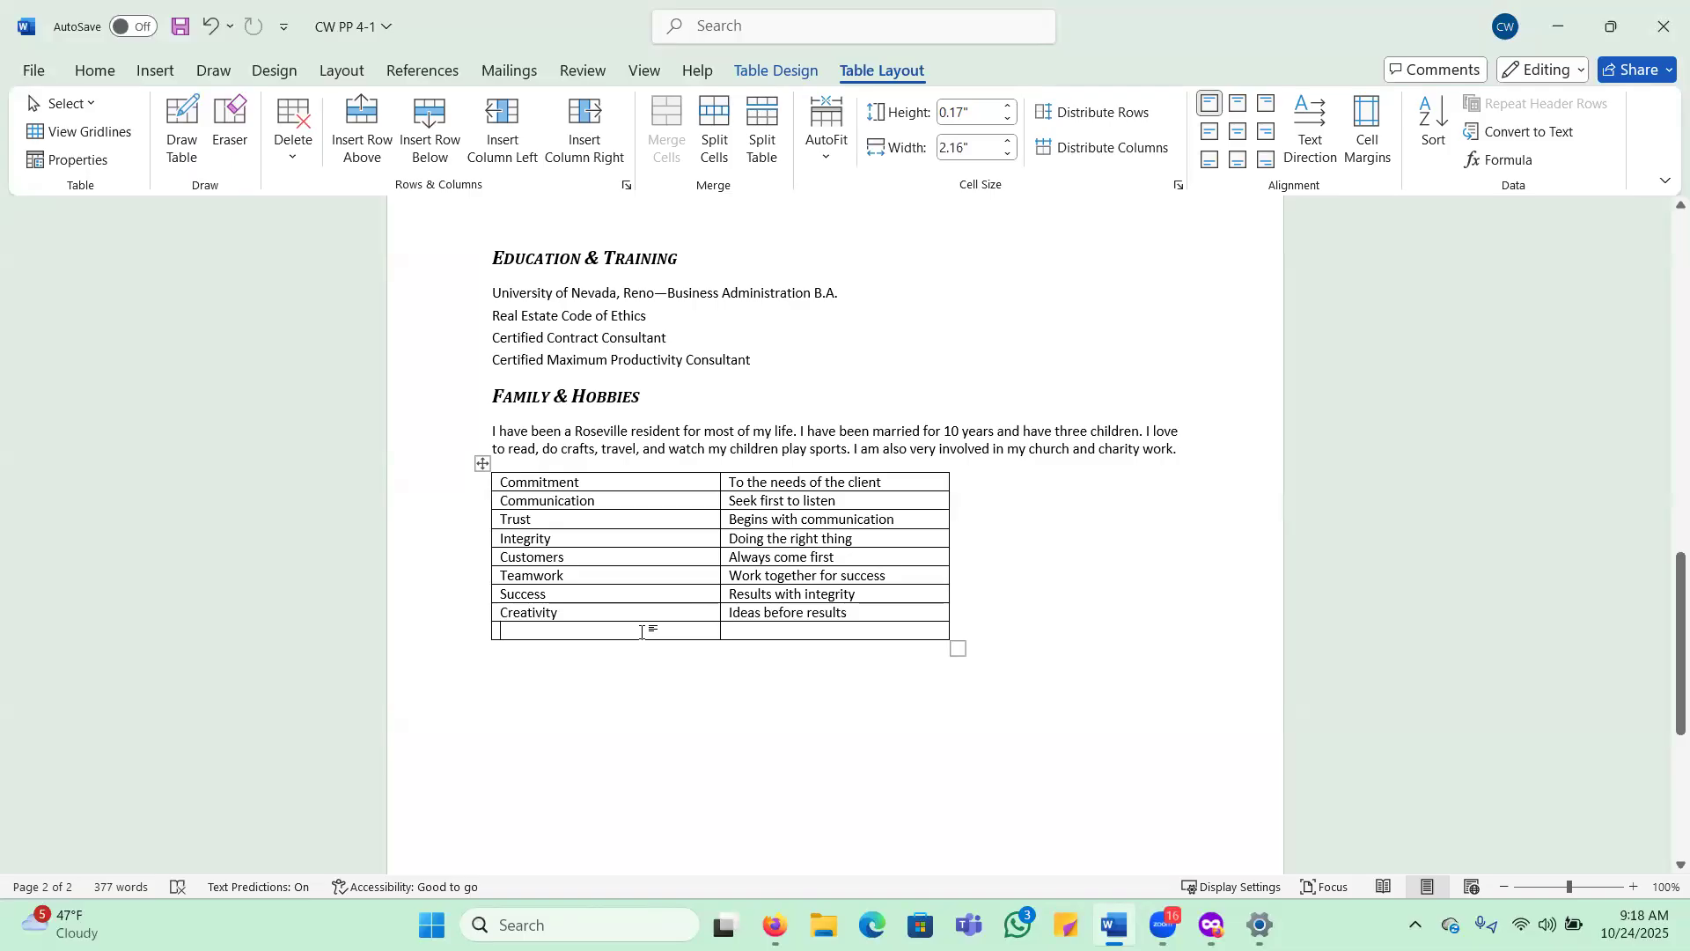
pyautogui.write('w')
pyautogui.press('BackSpace')
pyautogui.write('Win')
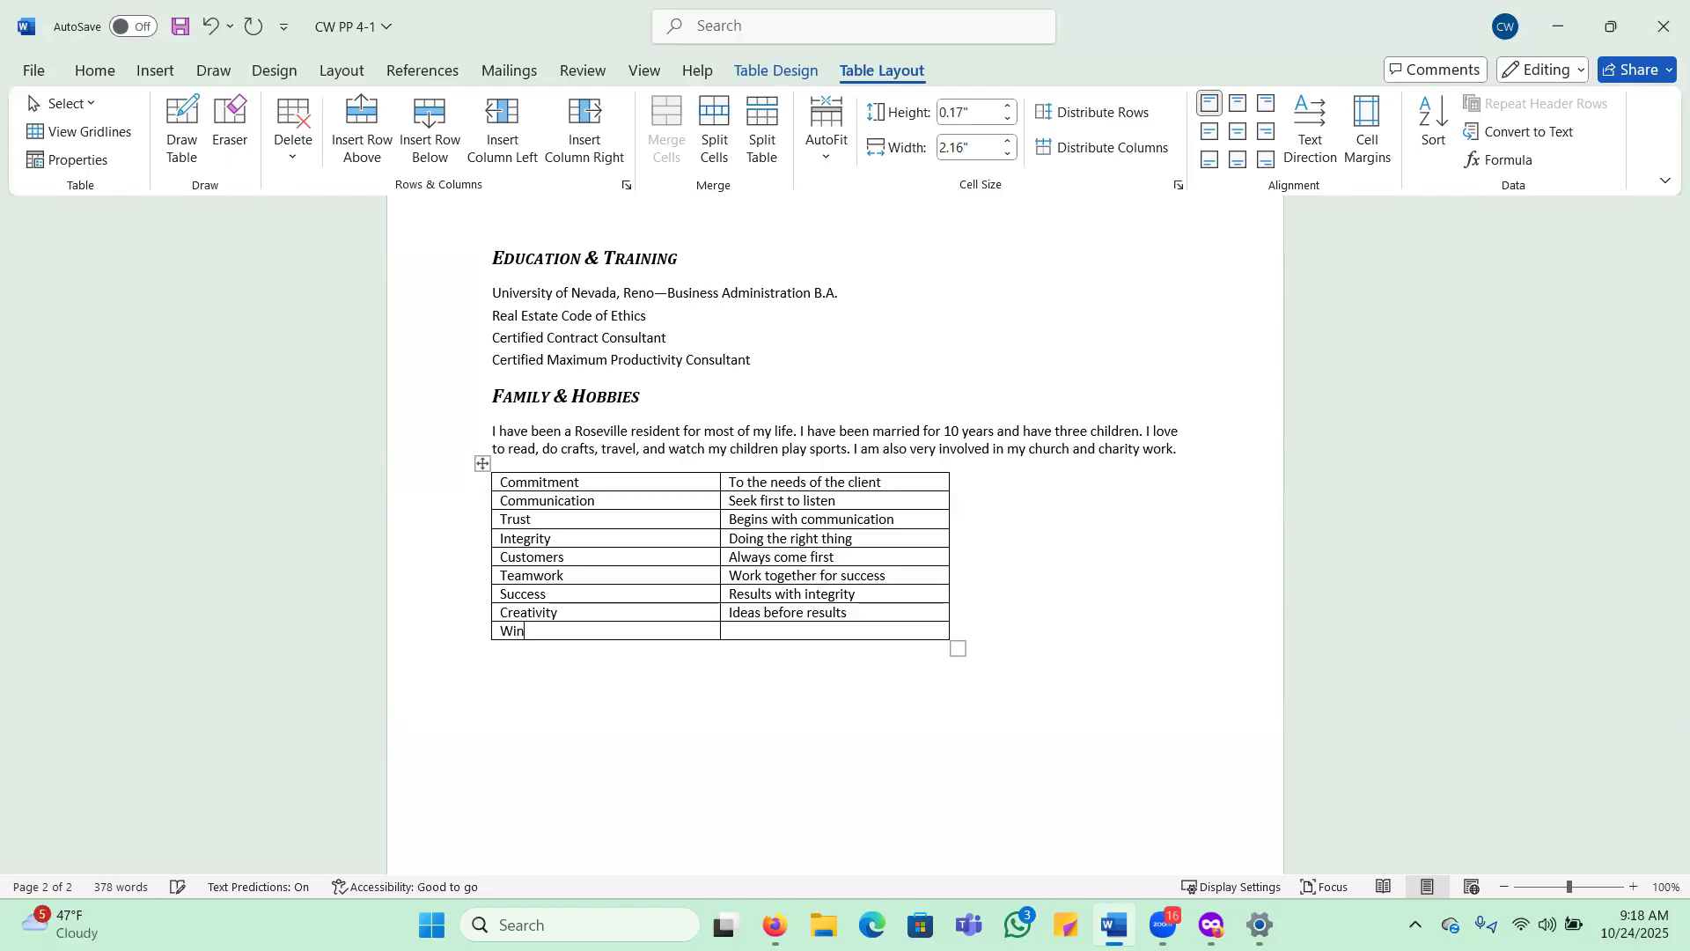
pyautogui.write('-Win')
pyautogui.press('Tab')
pyautogui.write('Is always the goal')
pyautogui.click(1048, 613)
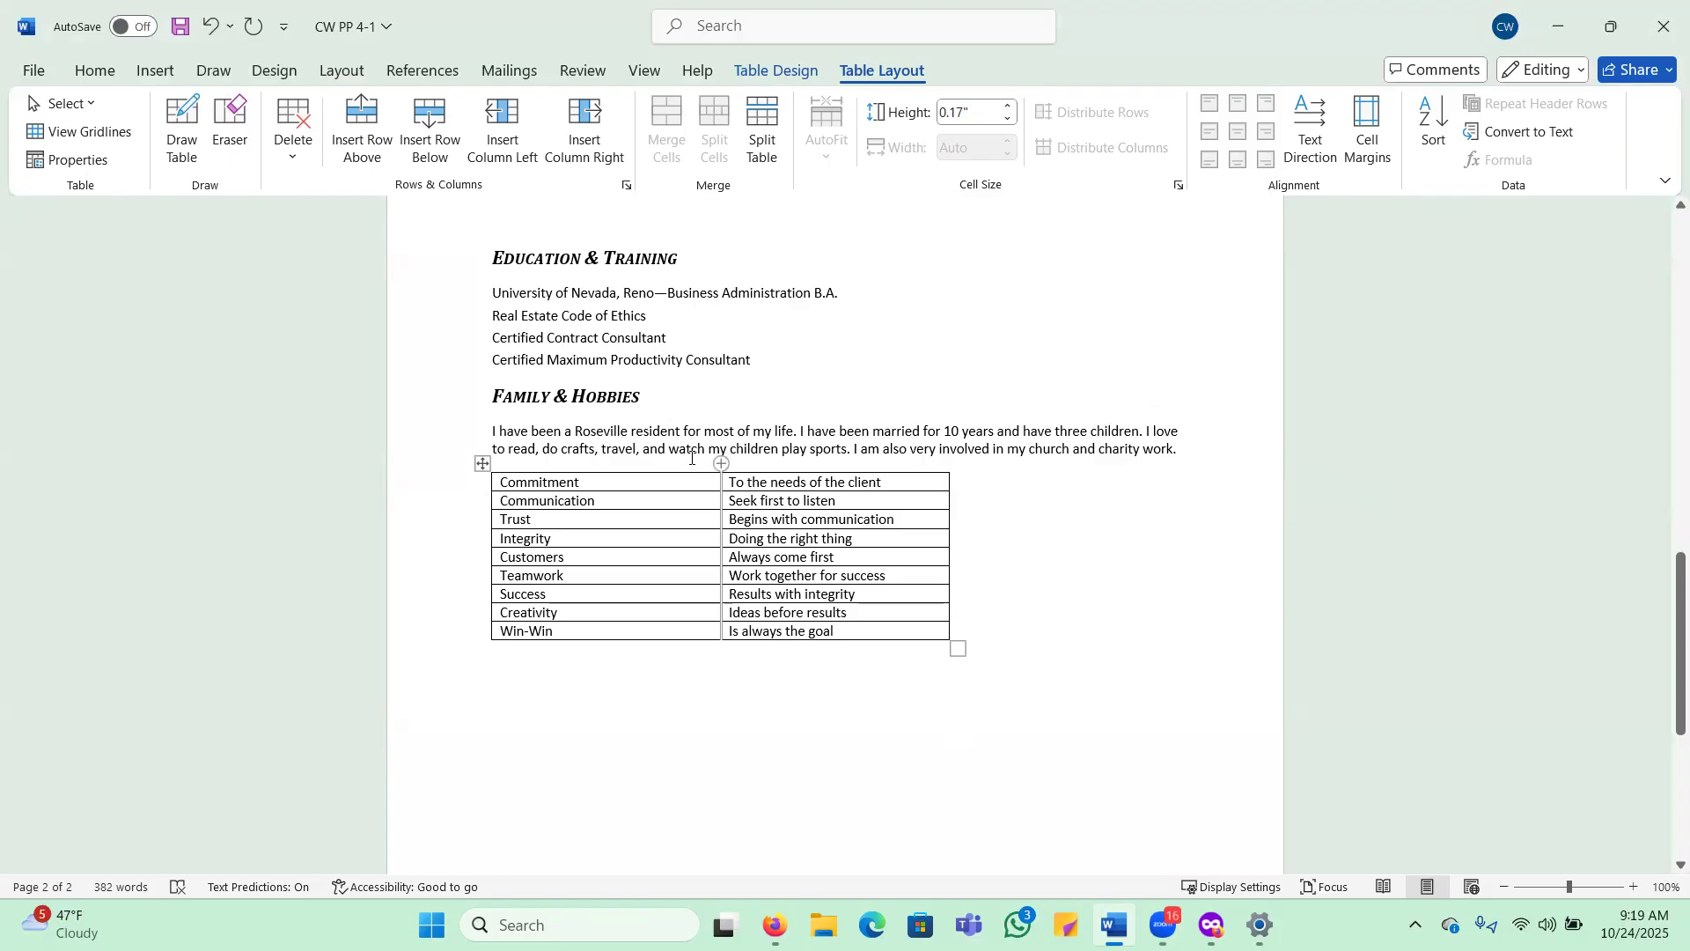
# Step: AutoFit the table's columns to their contents
pyautogui.click(674, 483)
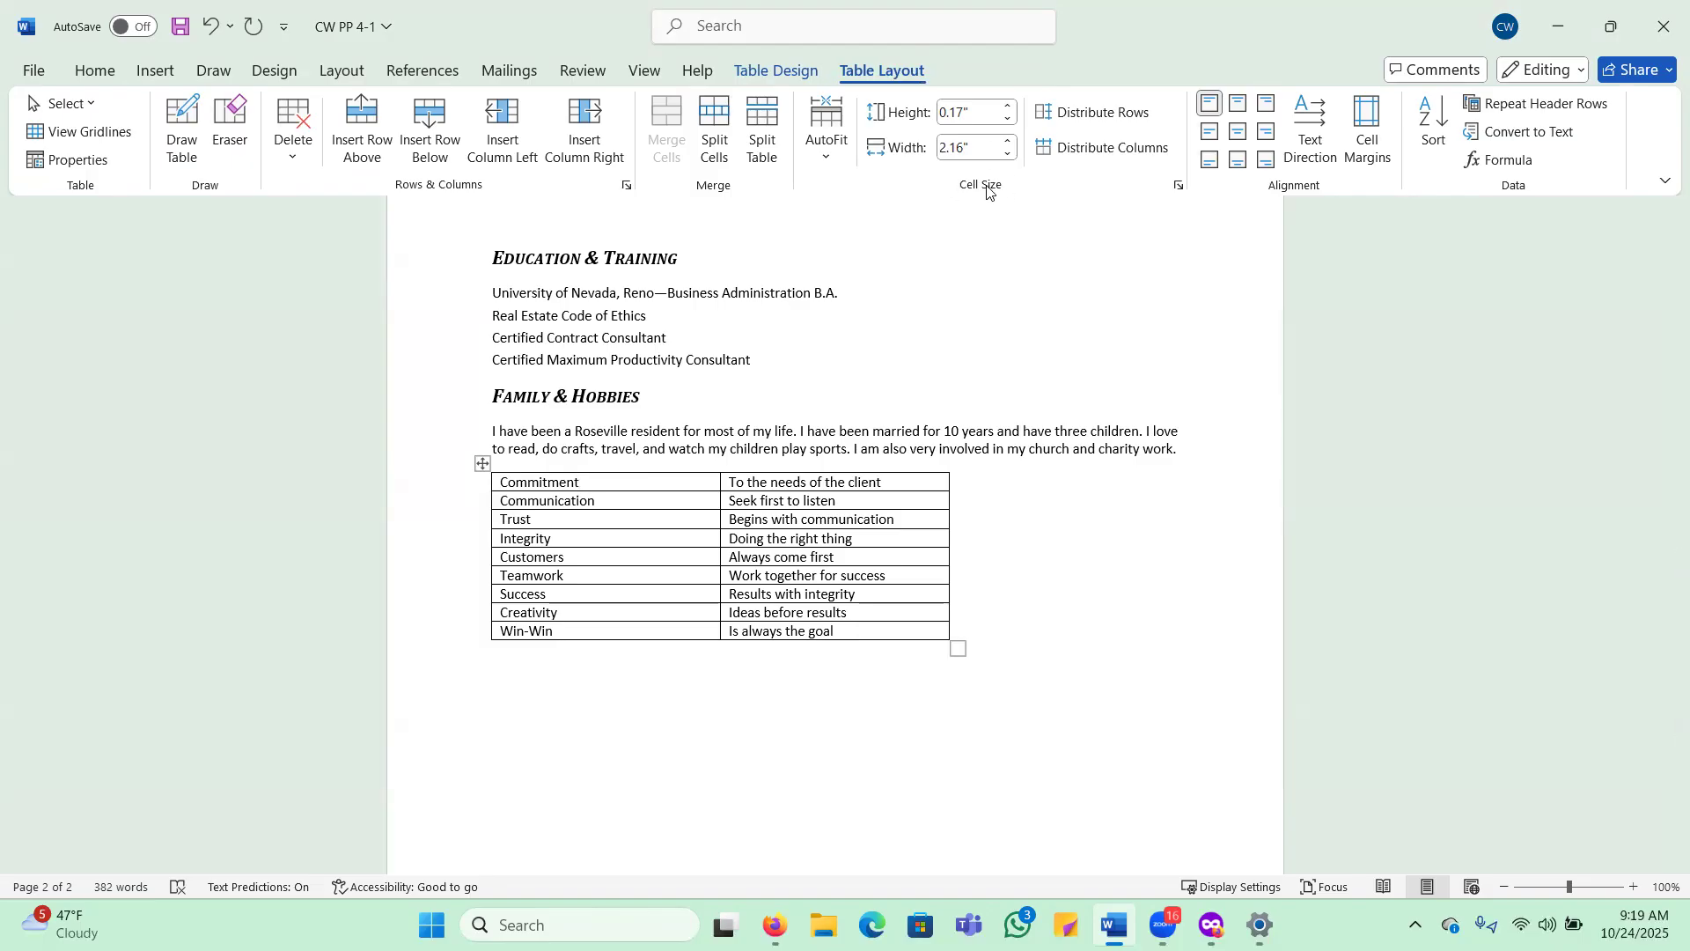
pyautogui.click(824, 155)
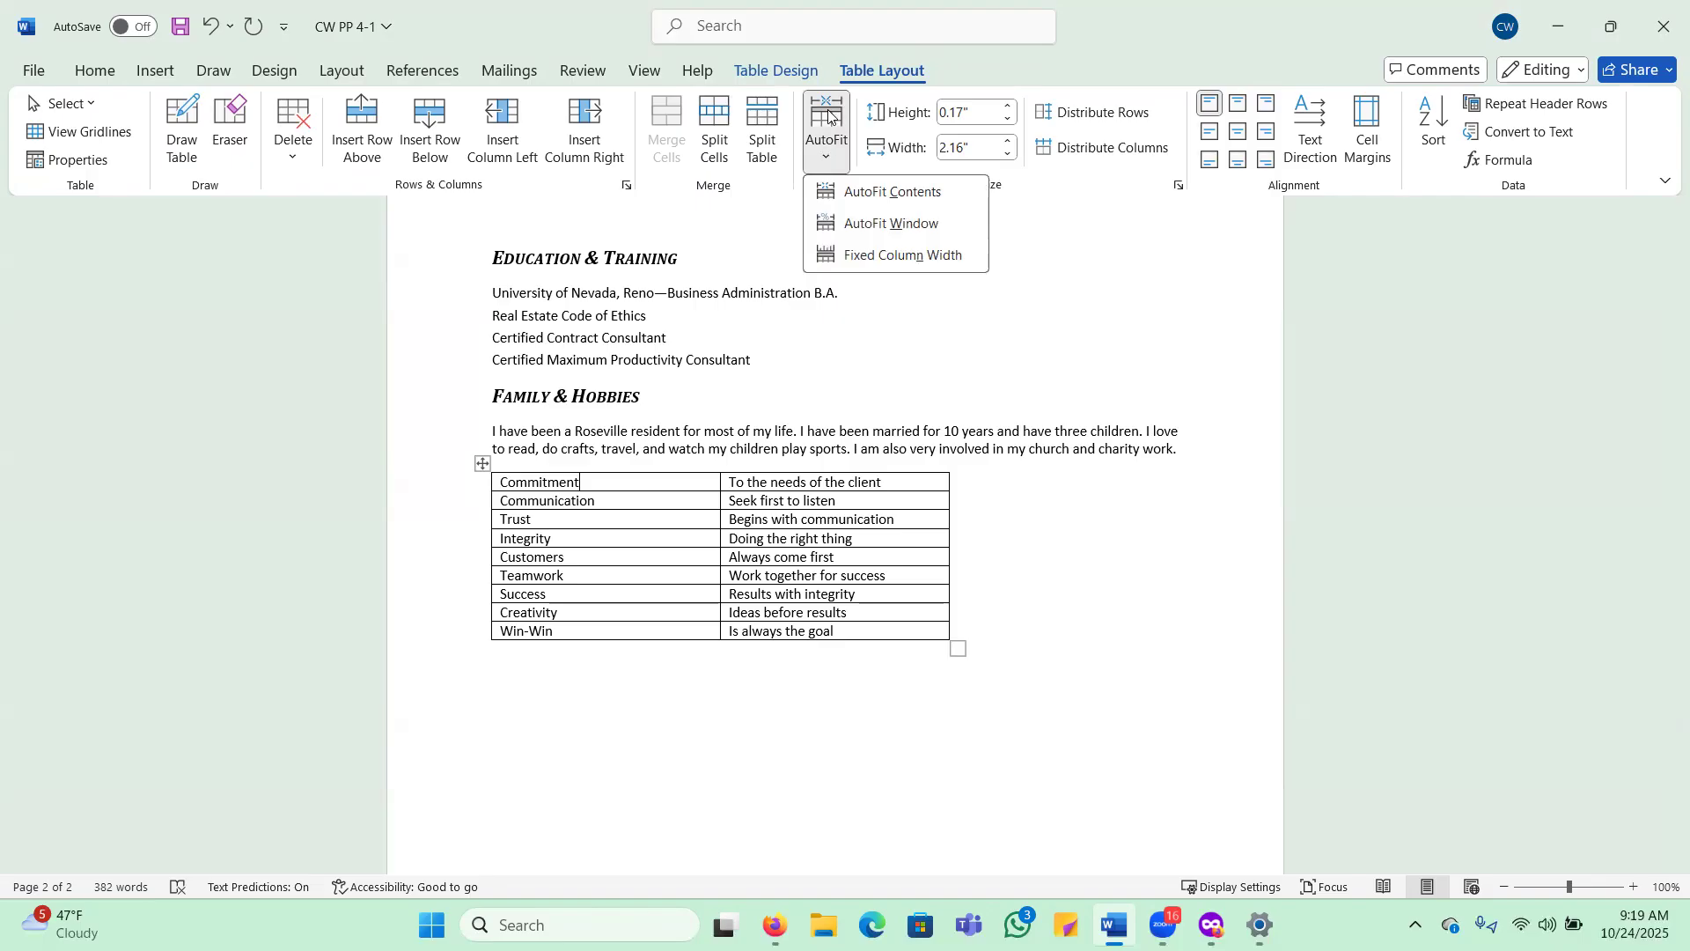
pyautogui.click(832, 129)
pyautogui.click(832, 126)
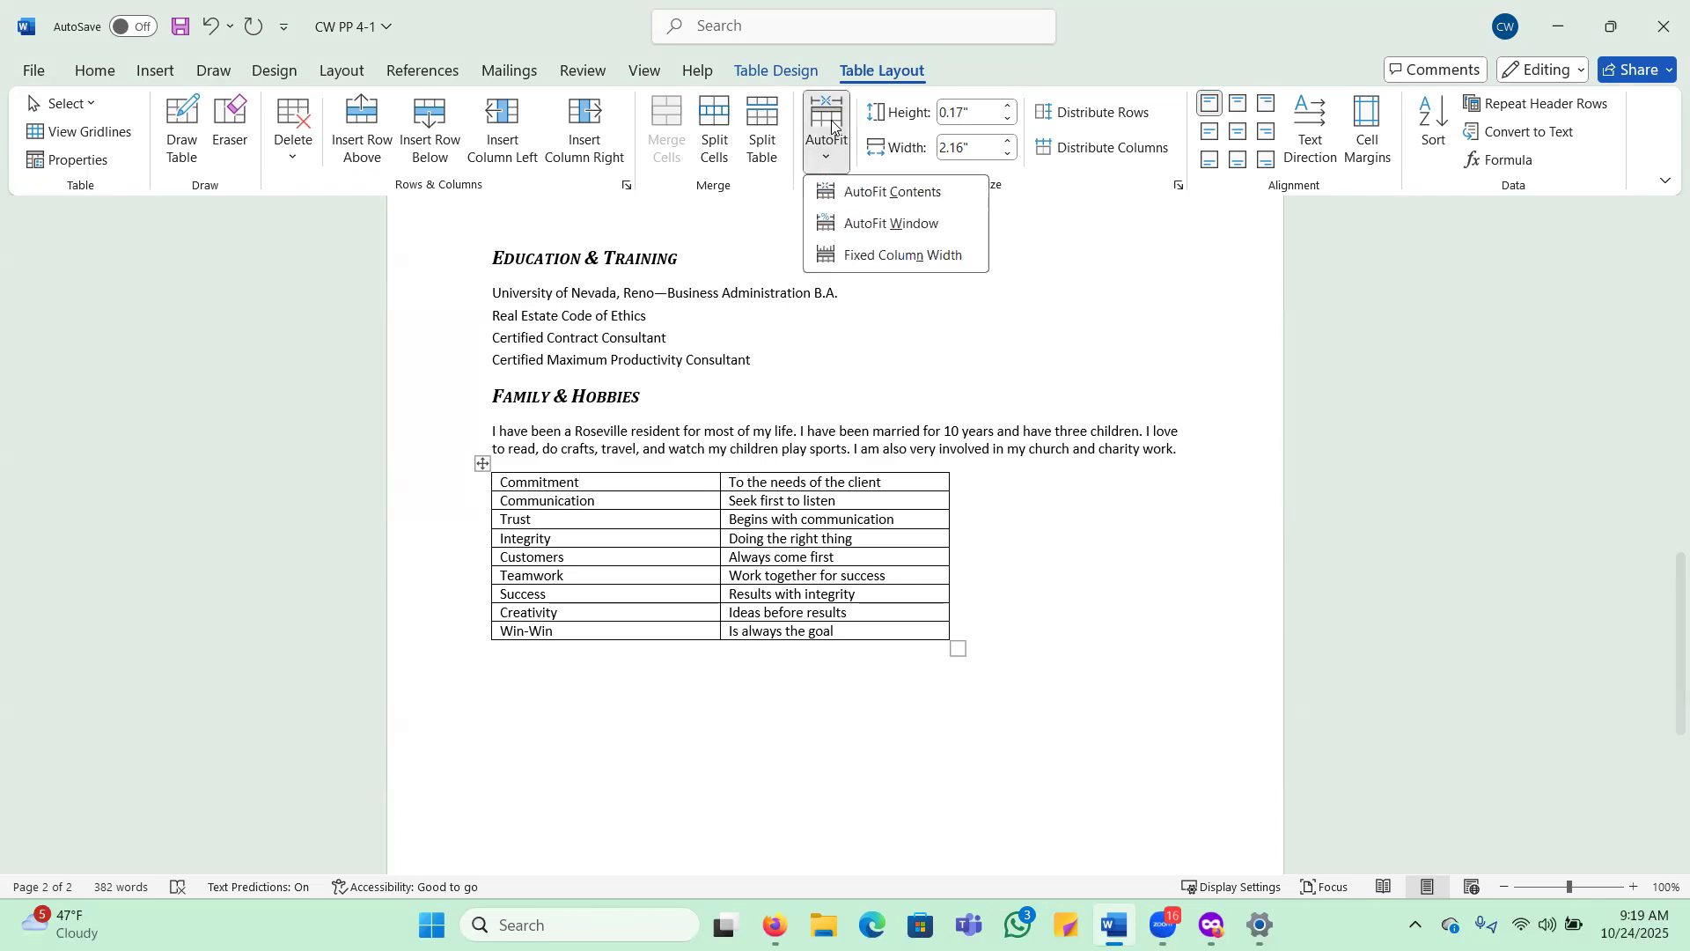
pyautogui.click(859, 194)
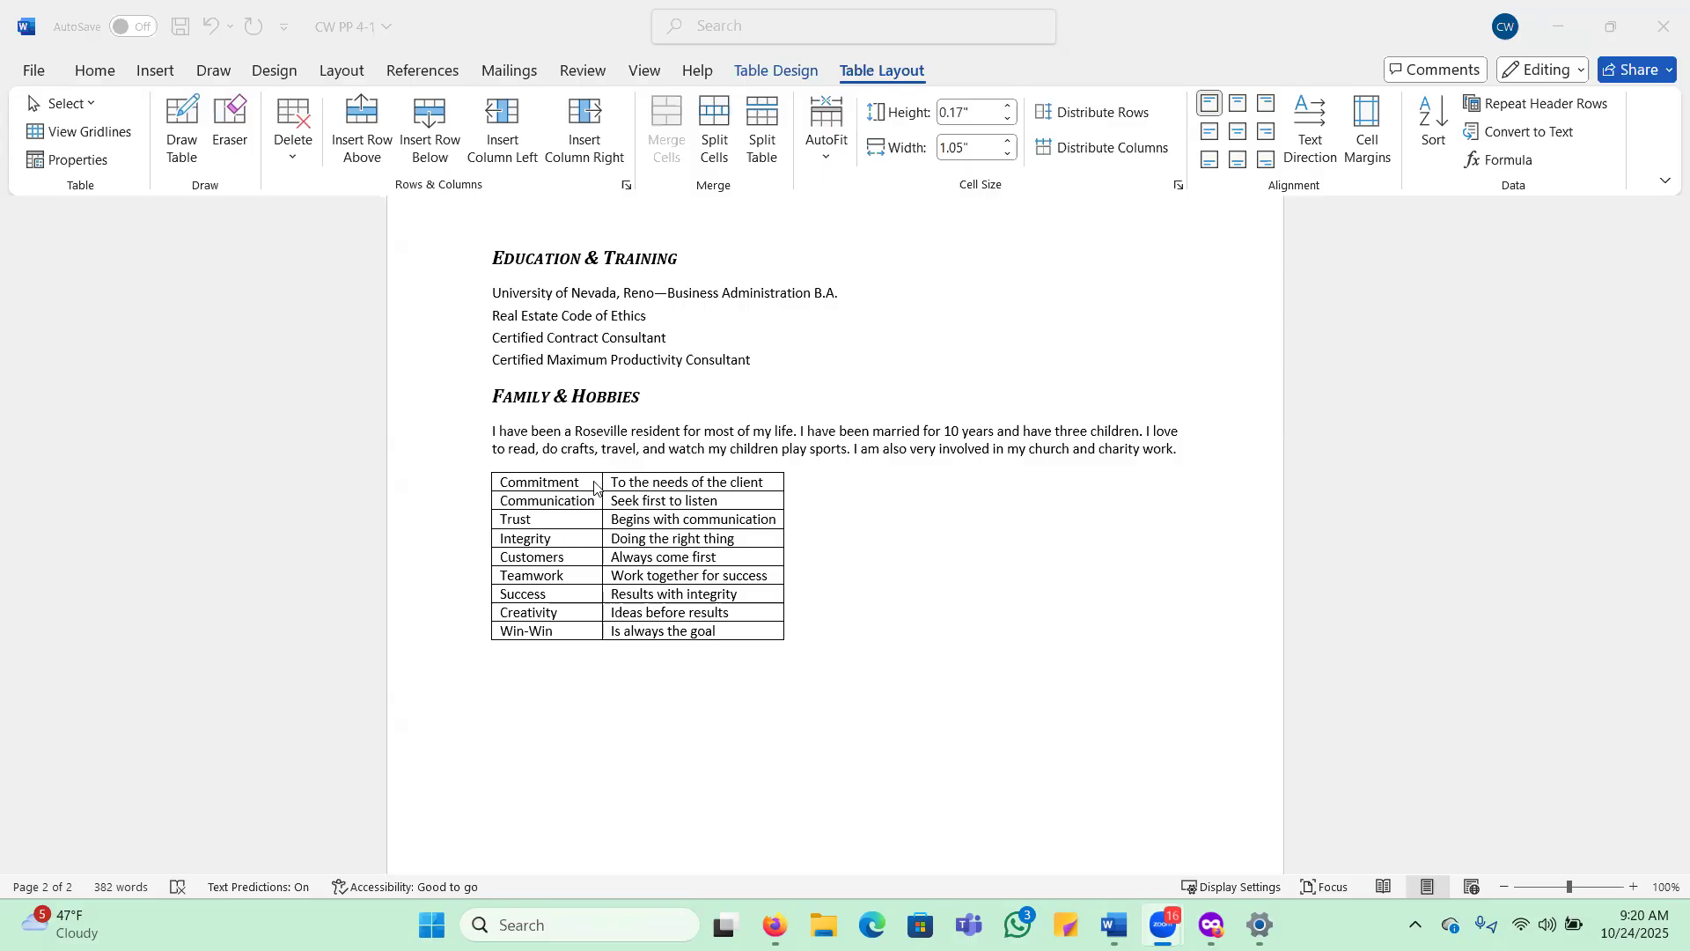
# Step: Set the width of the table's first column to 1.2"
pyautogui.click(594, 484)
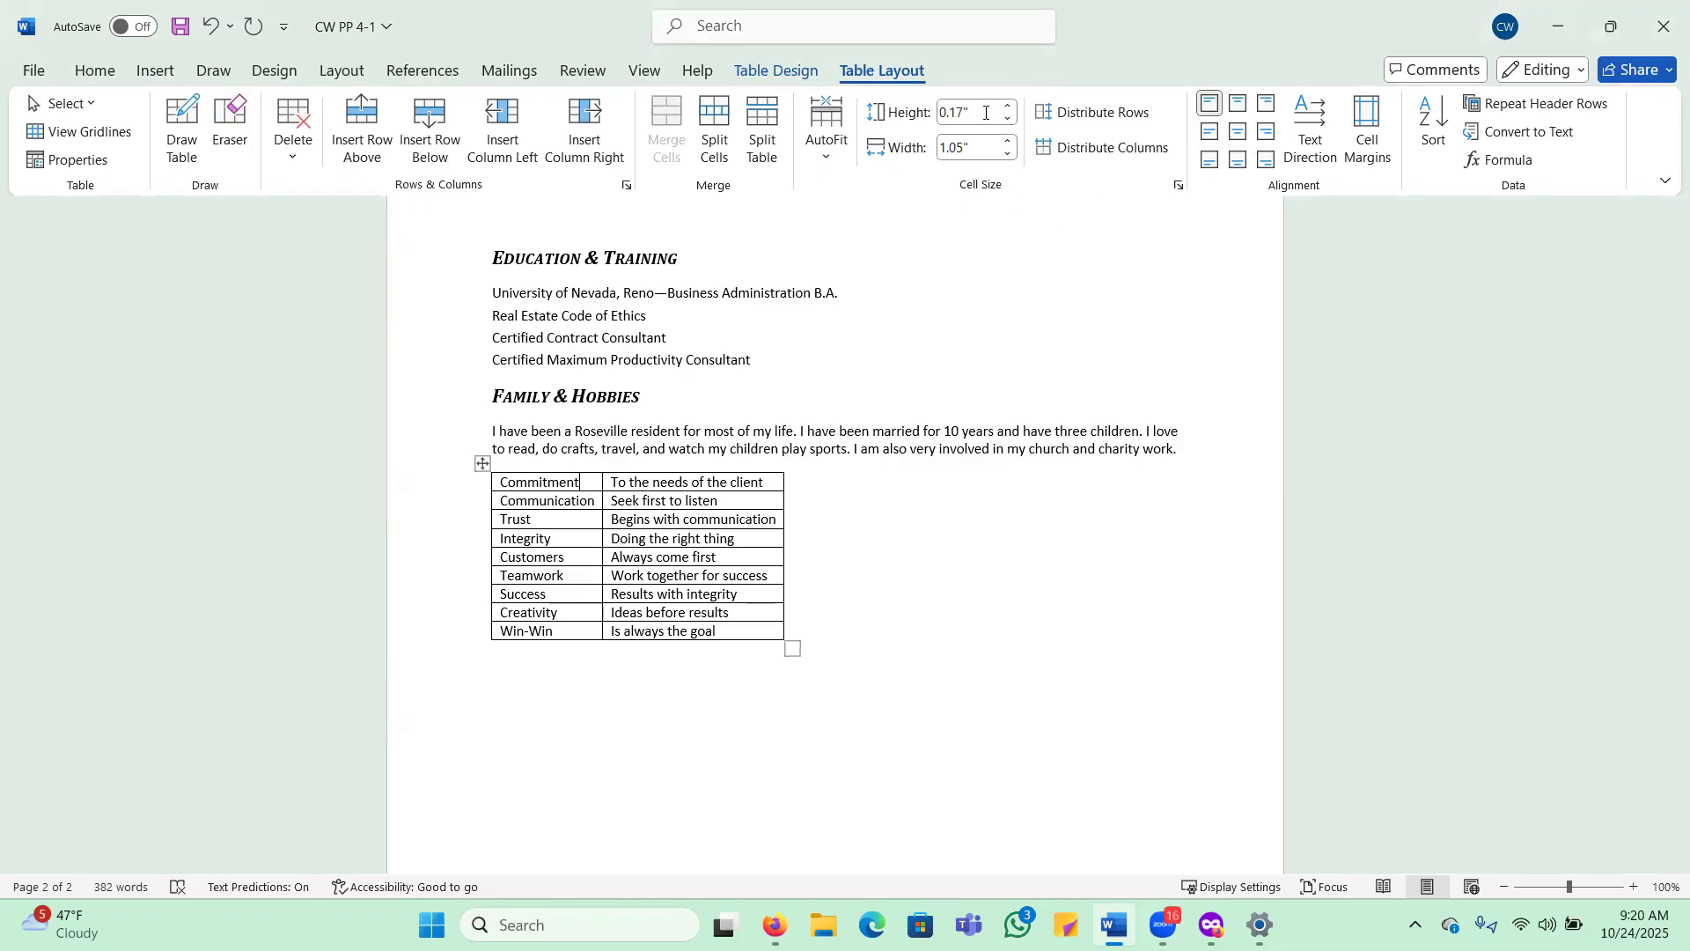
pyautogui.click(980, 150)
pyautogui.write('1.5')
pyautogui.press('BackSpace')
pyautogui.write('2')
pyautogui.press('Return')
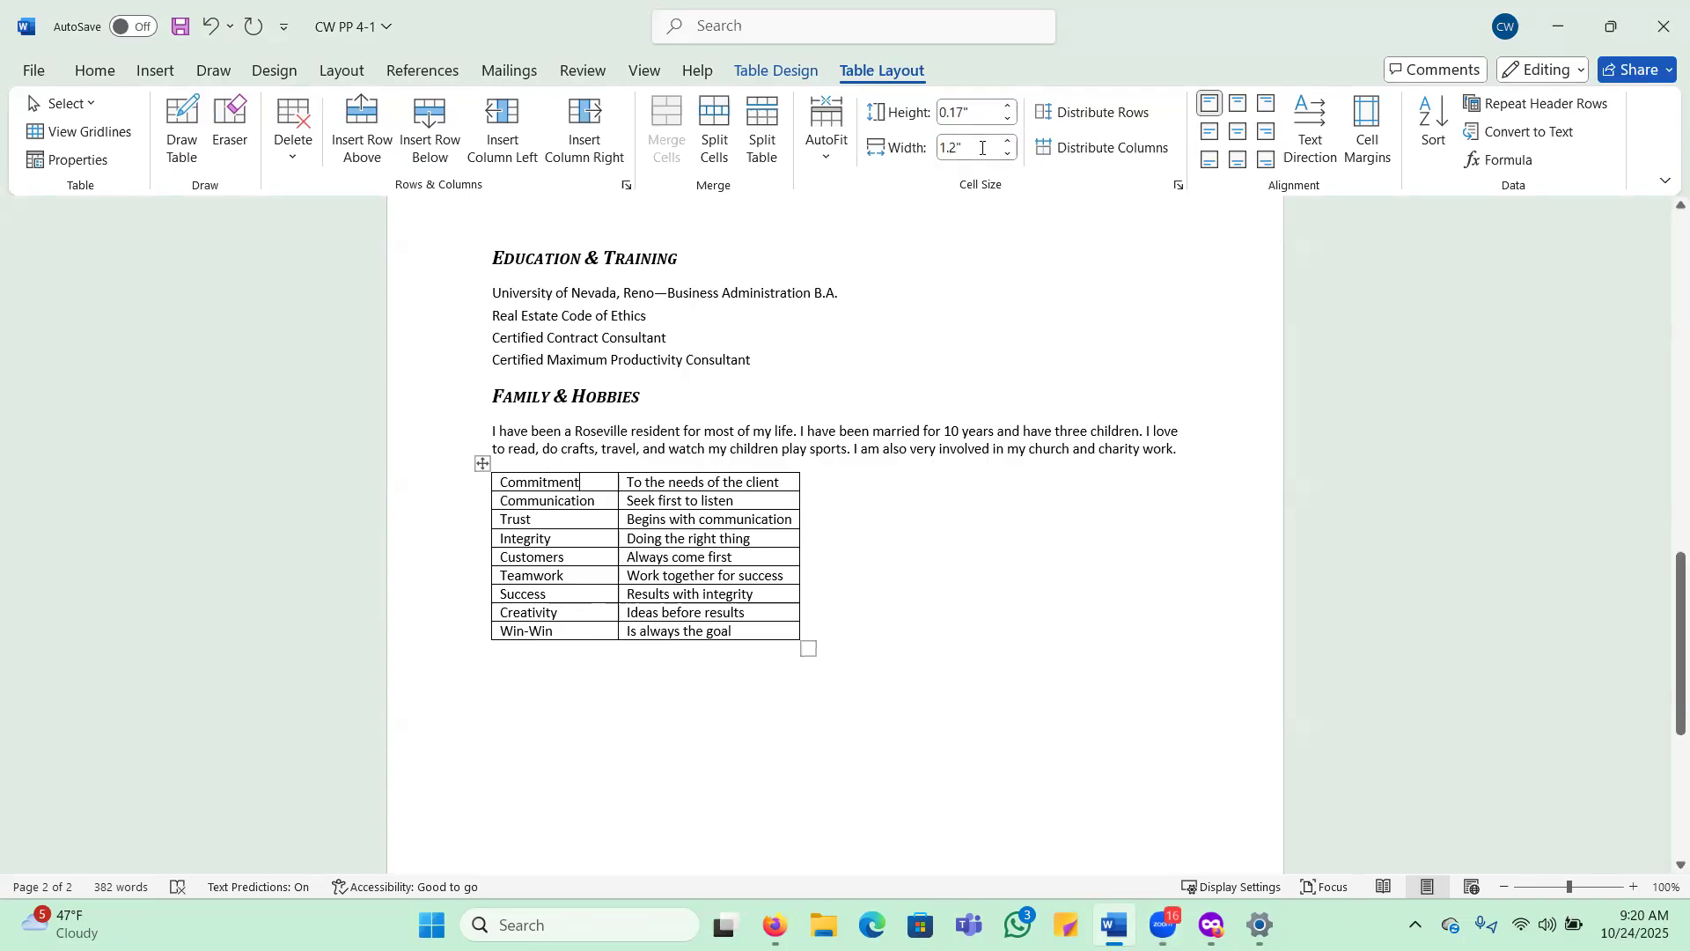
# Step: Set the width of the table's second column to 2"
pyautogui.click(789, 481)
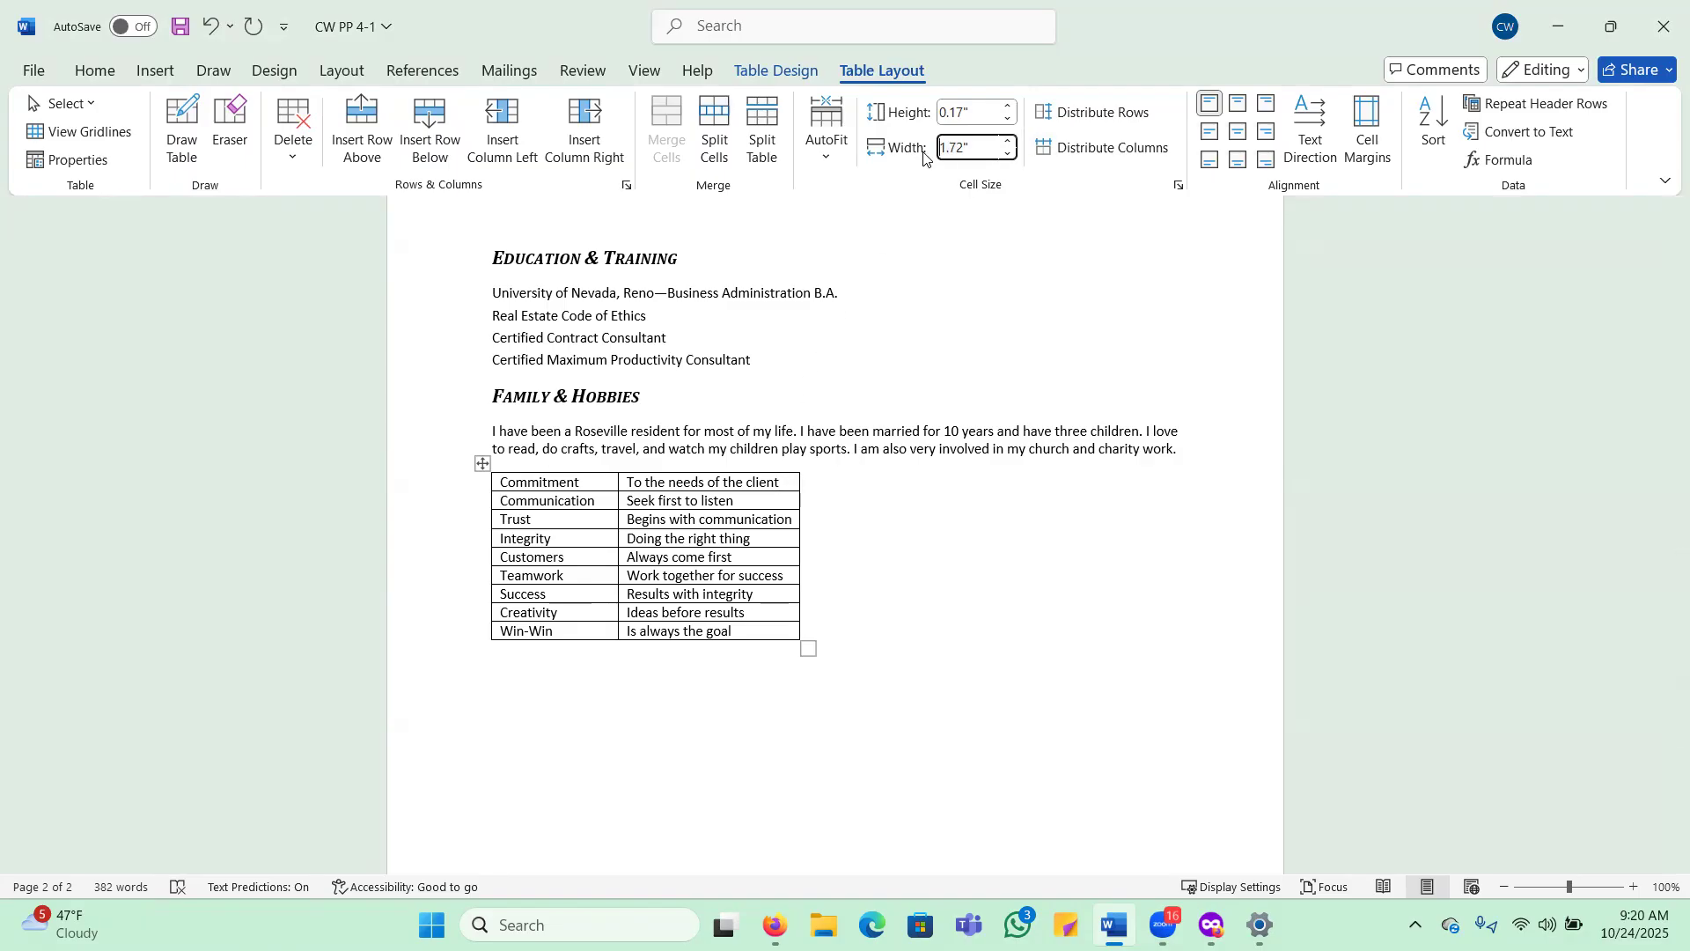
pyautogui.moveTo(970, 146); pyautogui.dragTo(939, 146)
pyautogui.write('2')
pyautogui.press('Return')
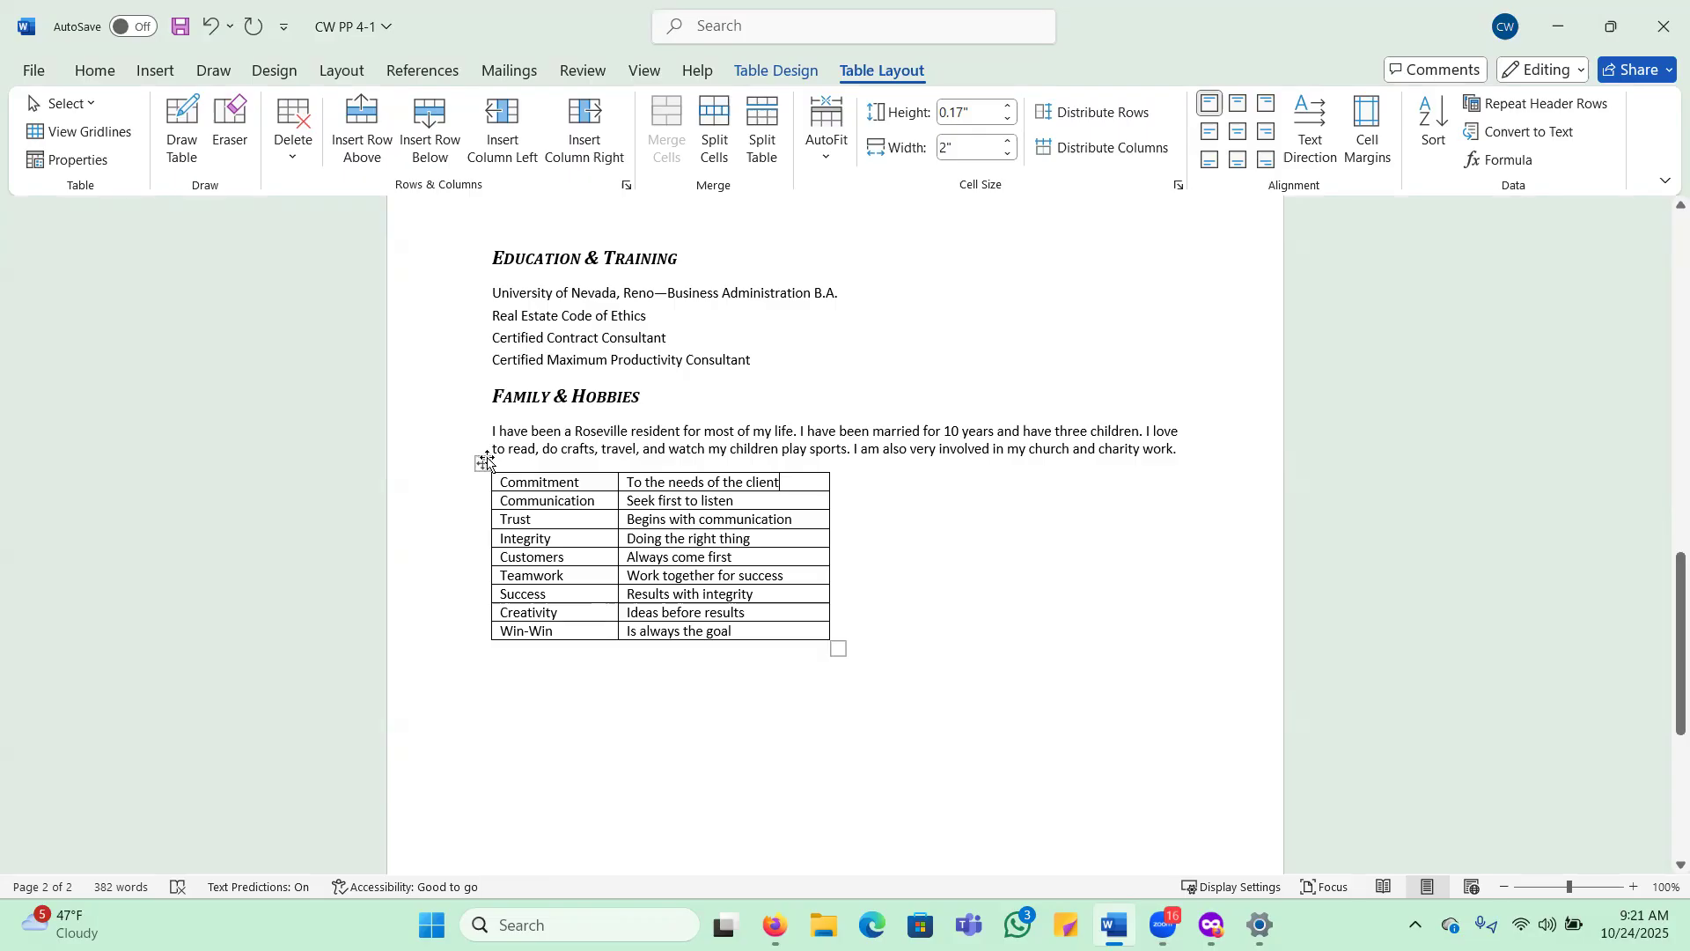
# Step: Set the height of all the table's rows to exactly 0.25"
pyautogui.click(481, 465)
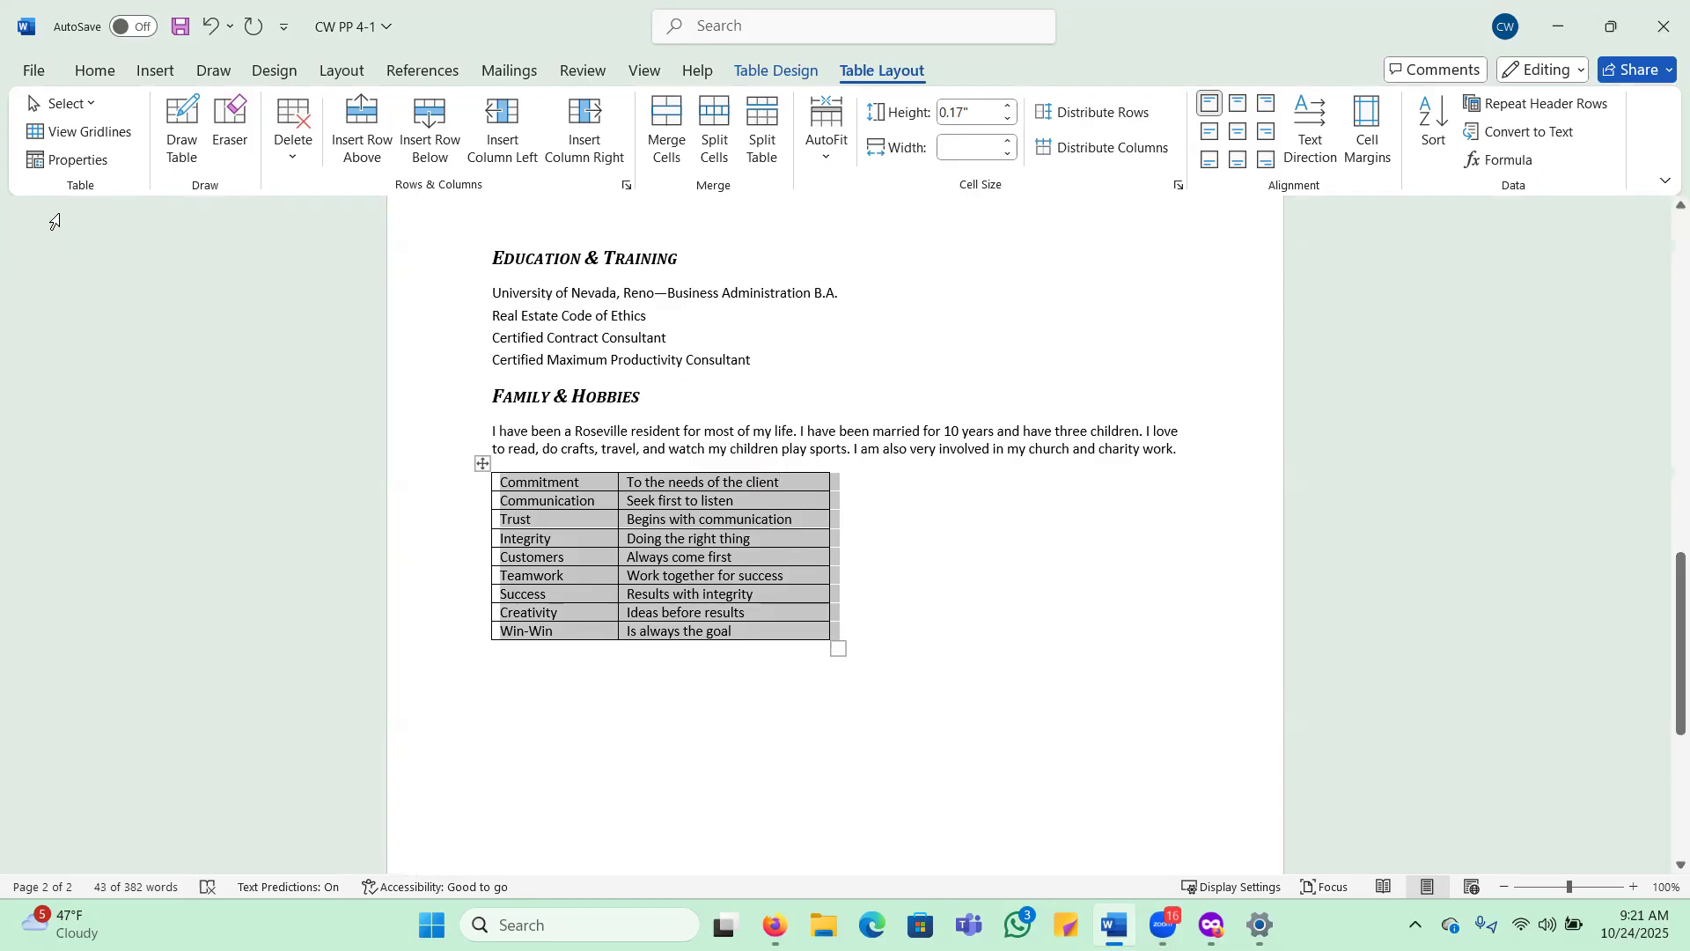
pyautogui.click(75, 167)
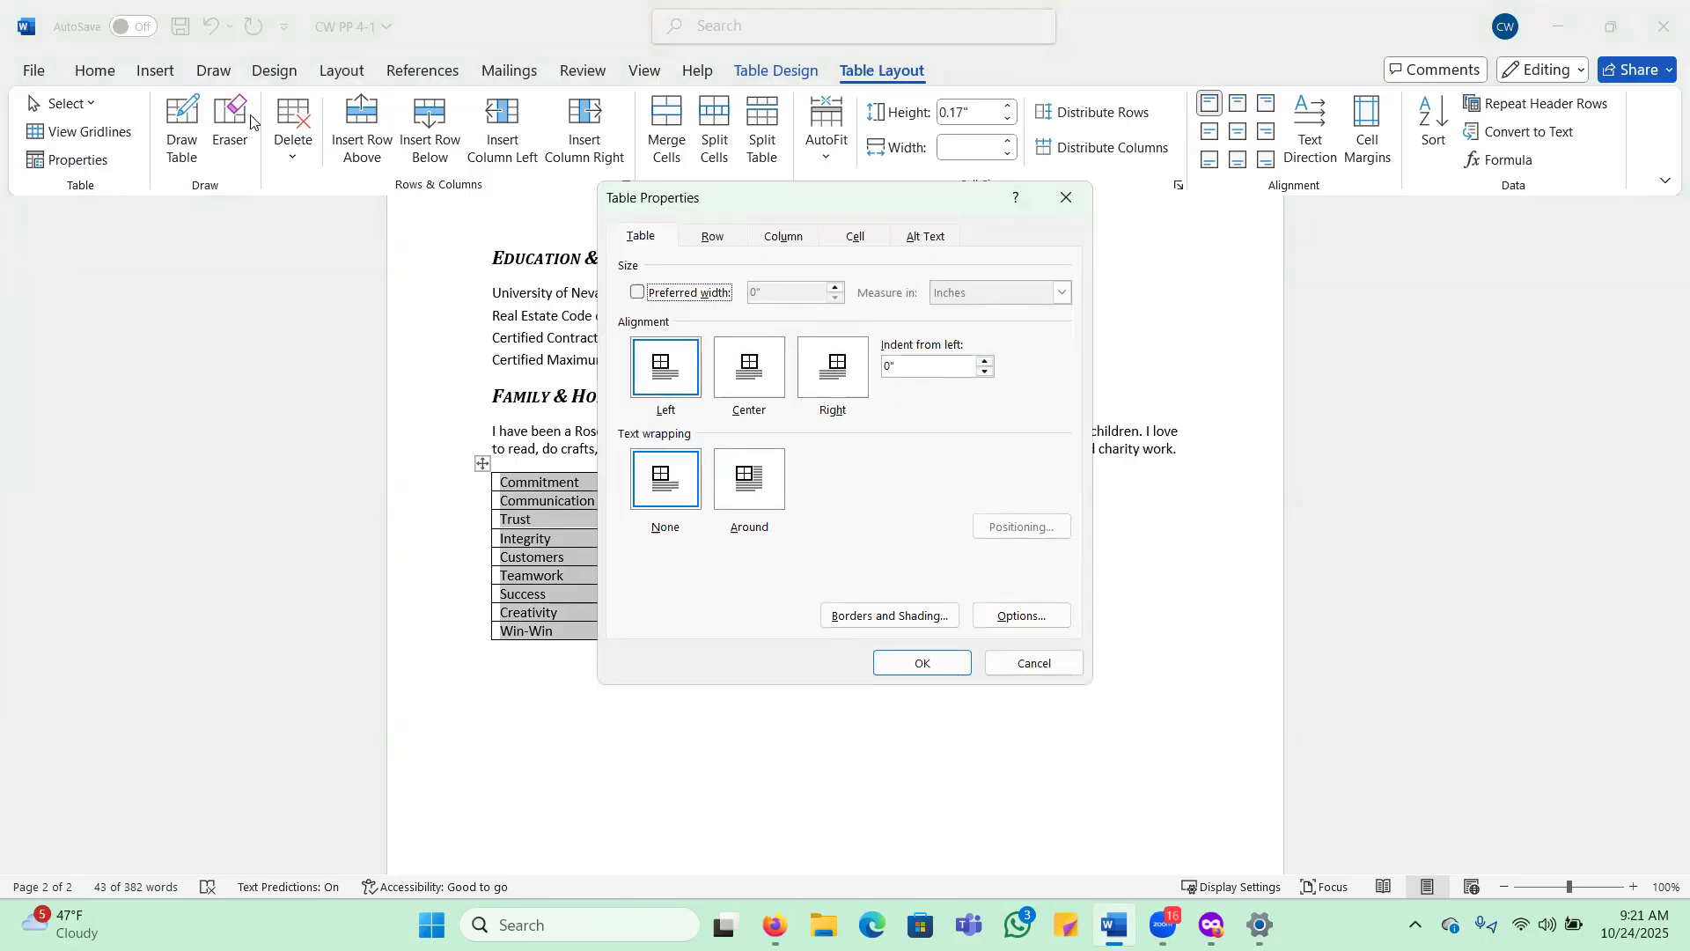
pyautogui.click(702, 238)
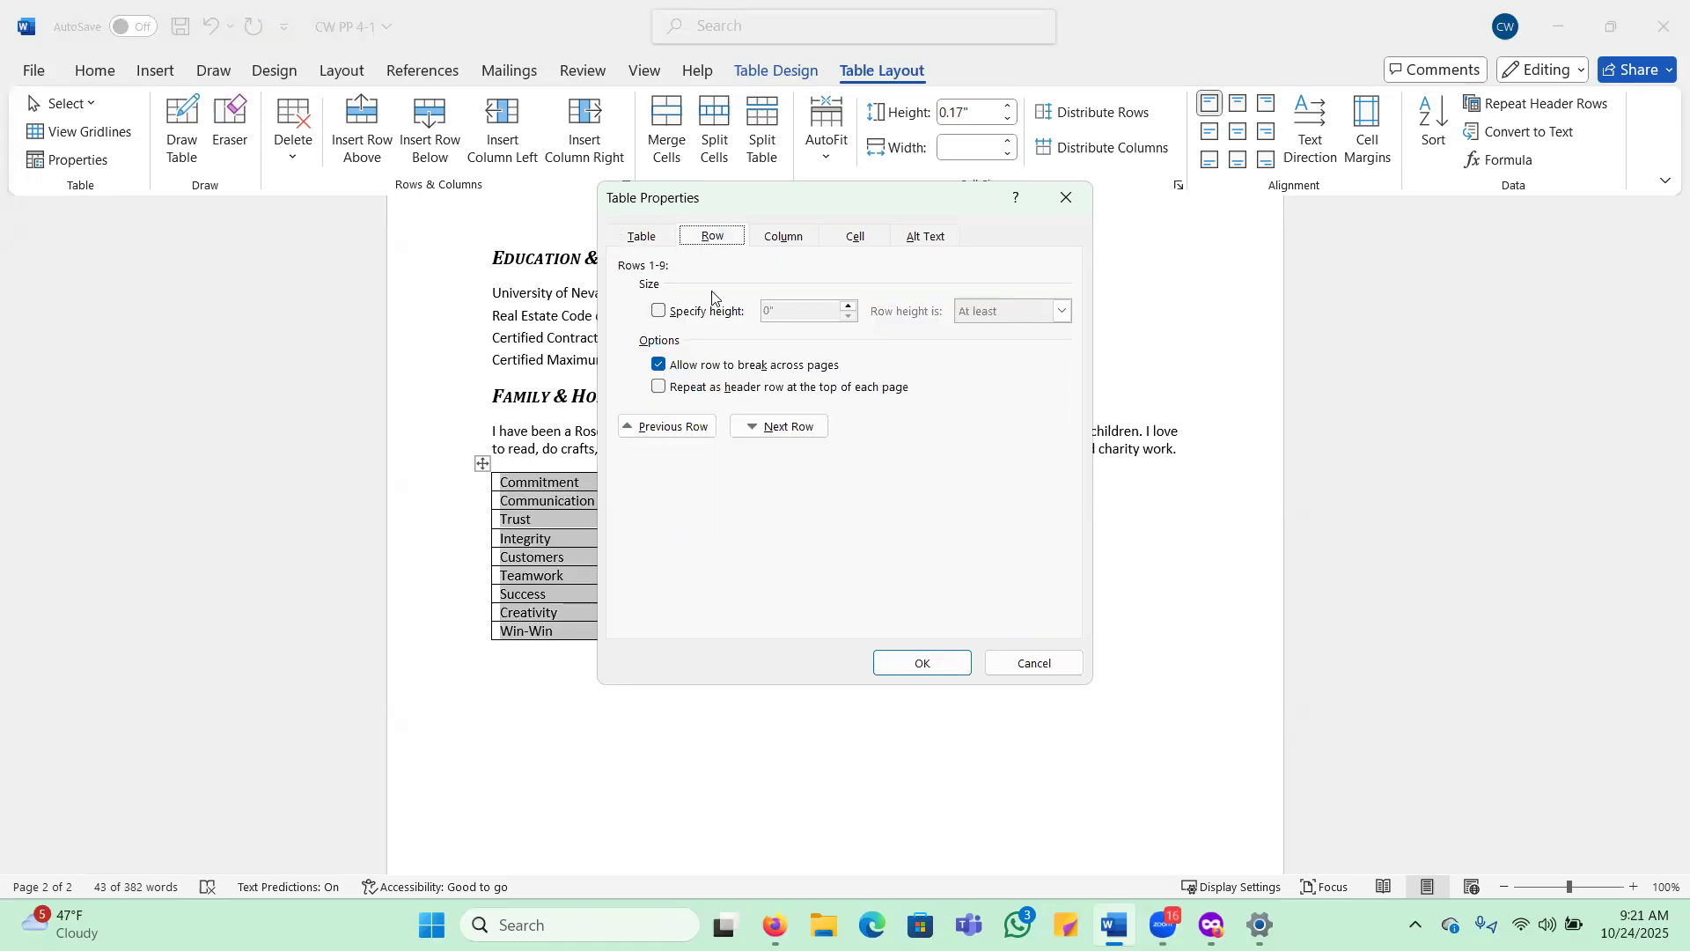
pyautogui.click(660, 312)
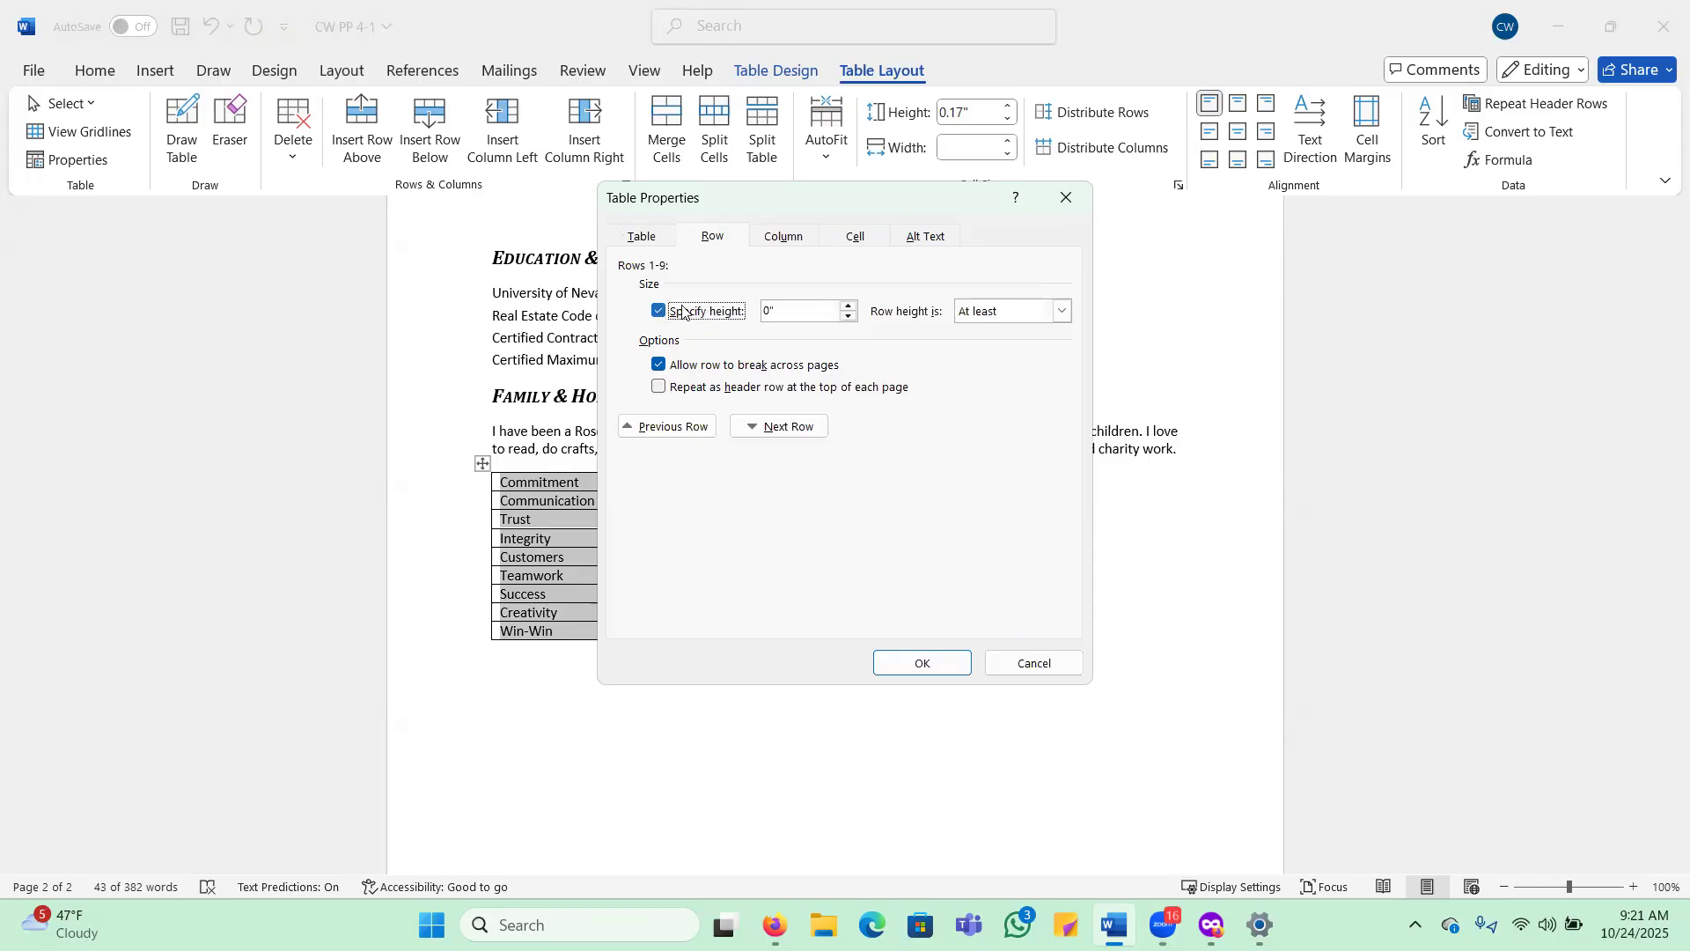
pyautogui.press('Tab')
pyautogui.write('.25')
pyautogui.click(967, 313)
pyautogui.click(984, 347)
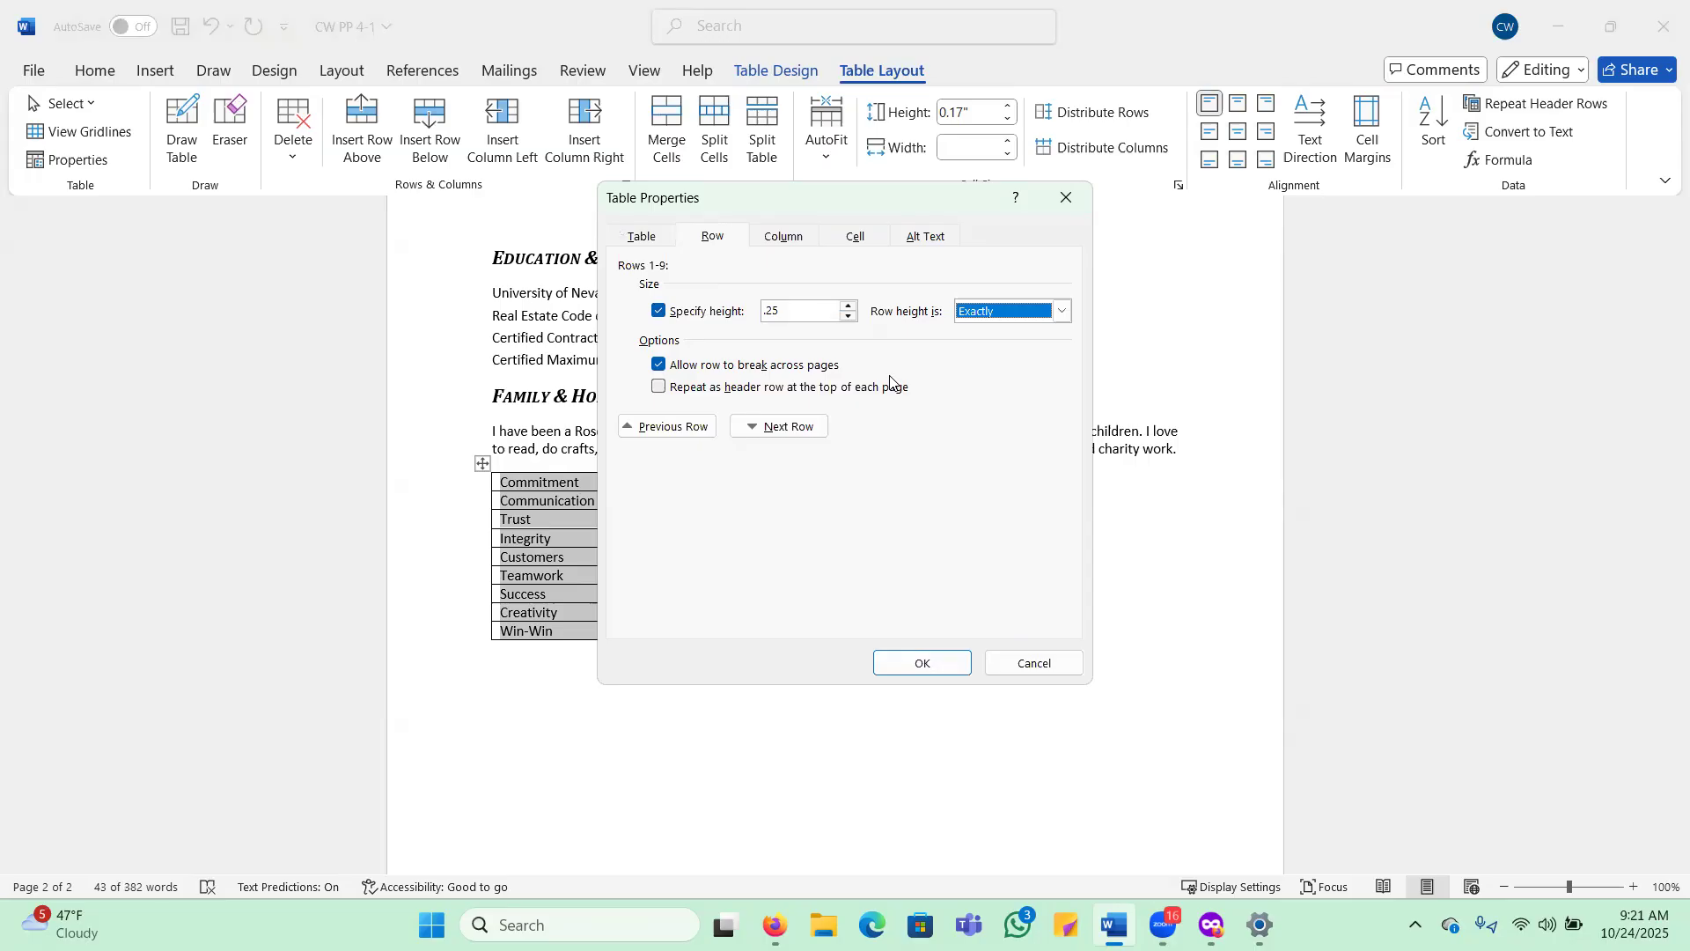
pyautogui.click(909, 665)
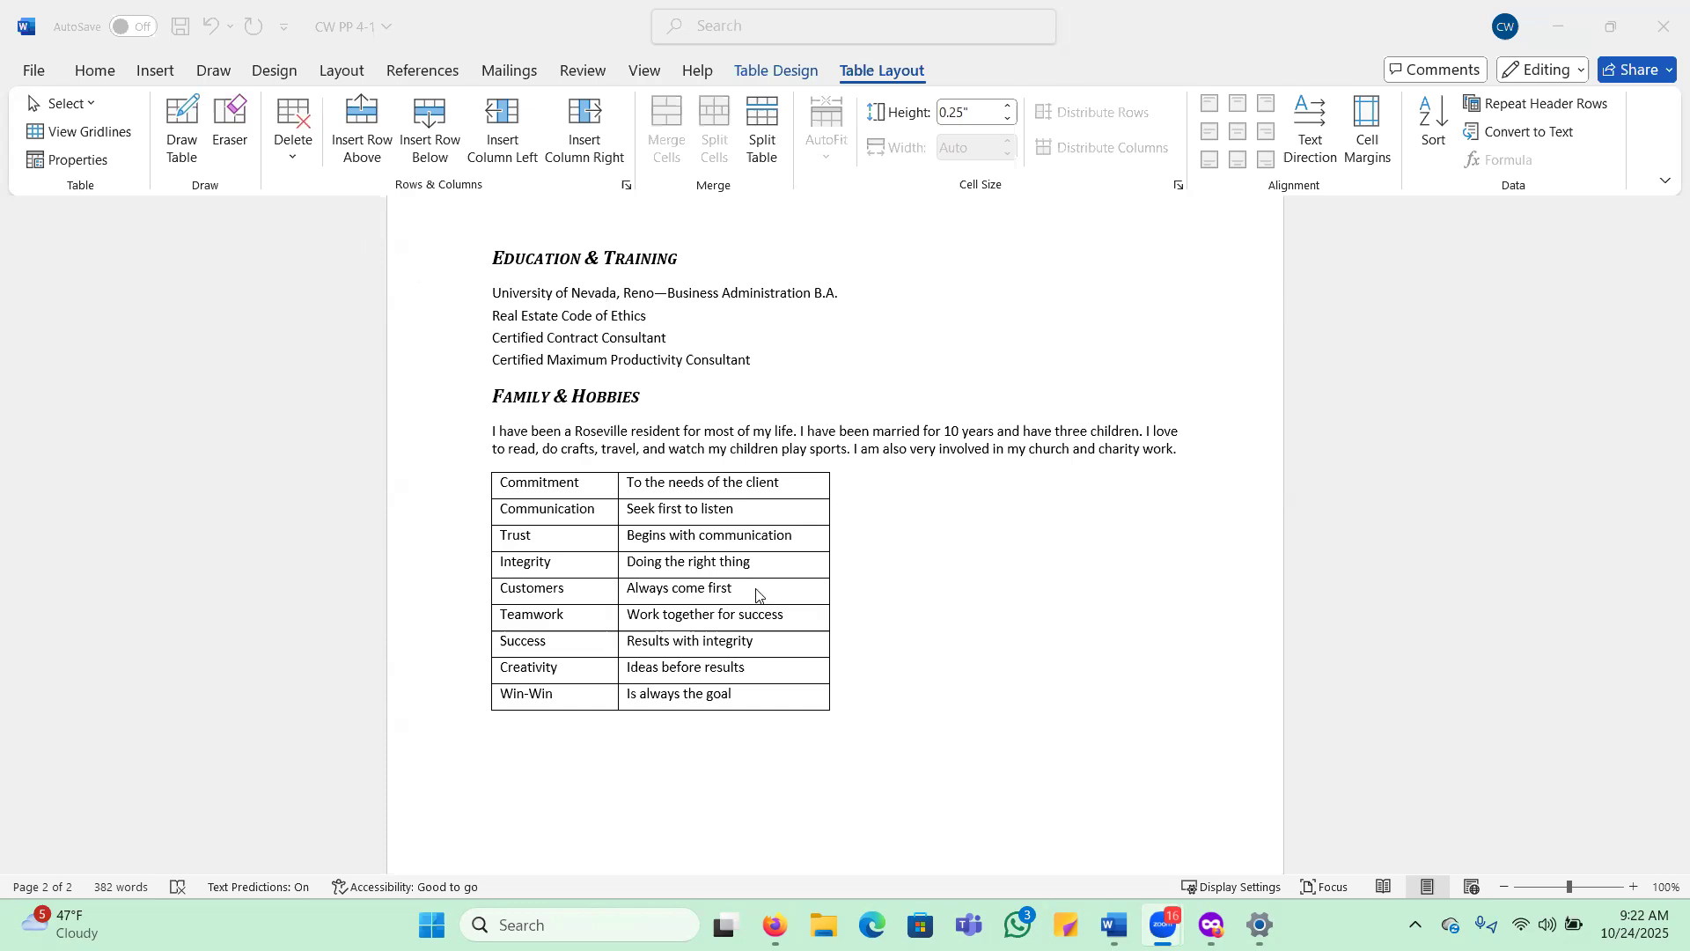
# Step: Insert a row above the table's first row and merge its two cells into one
pyautogui.click(797, 486)
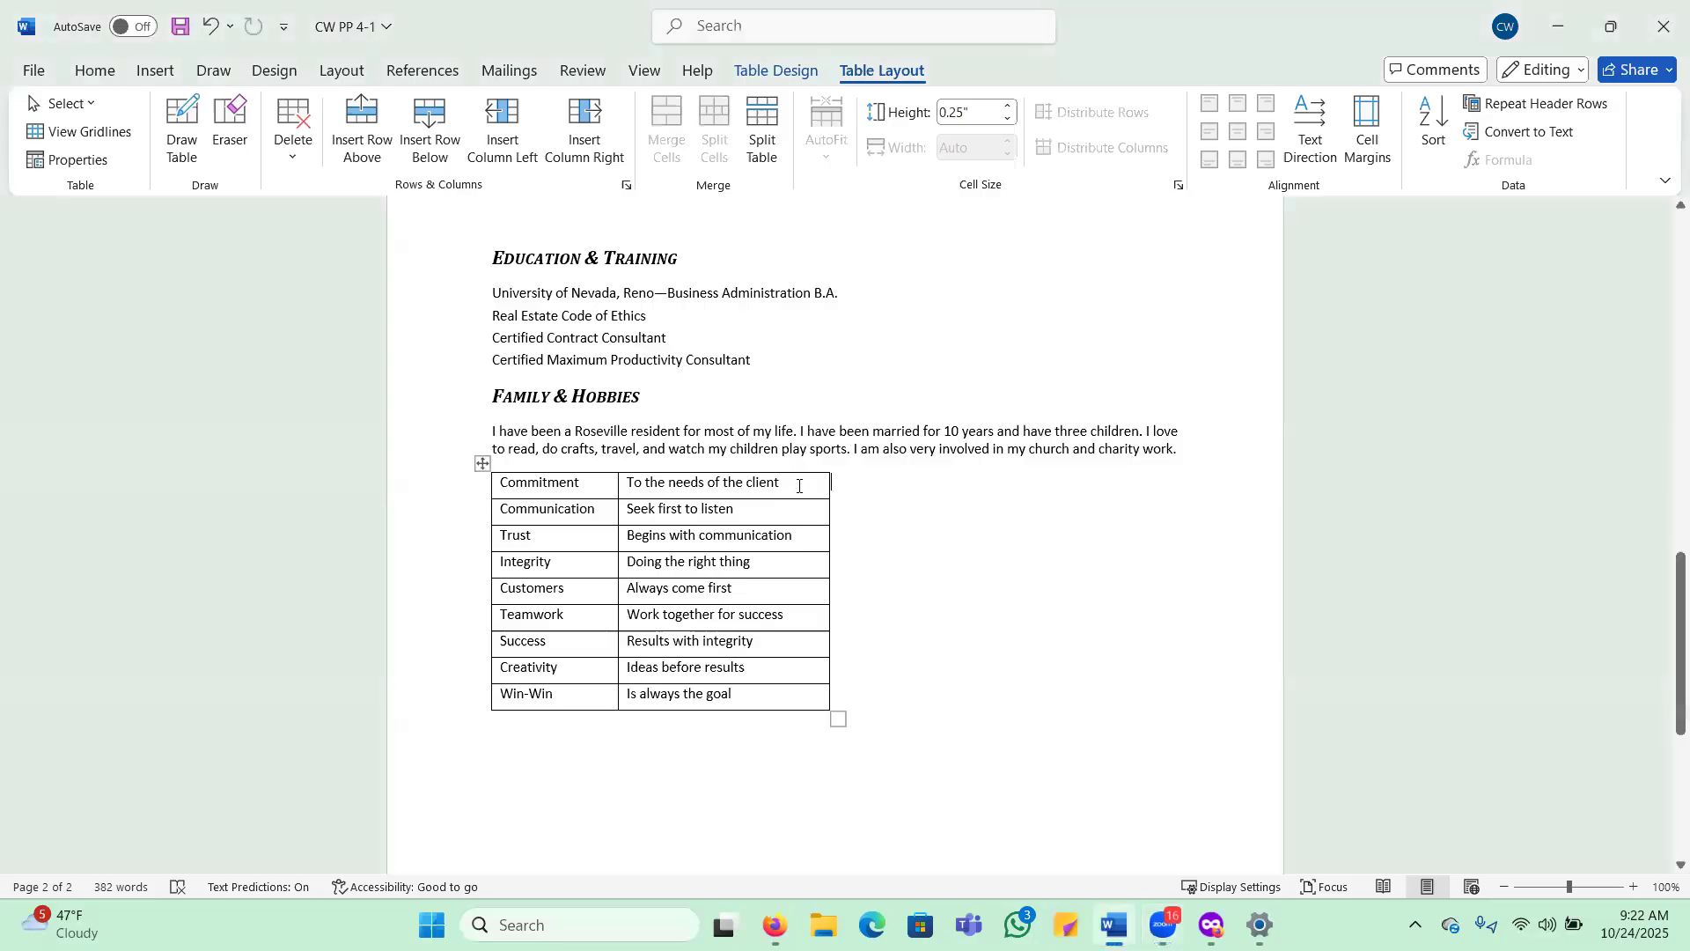
pyautogui.click(795, 489)
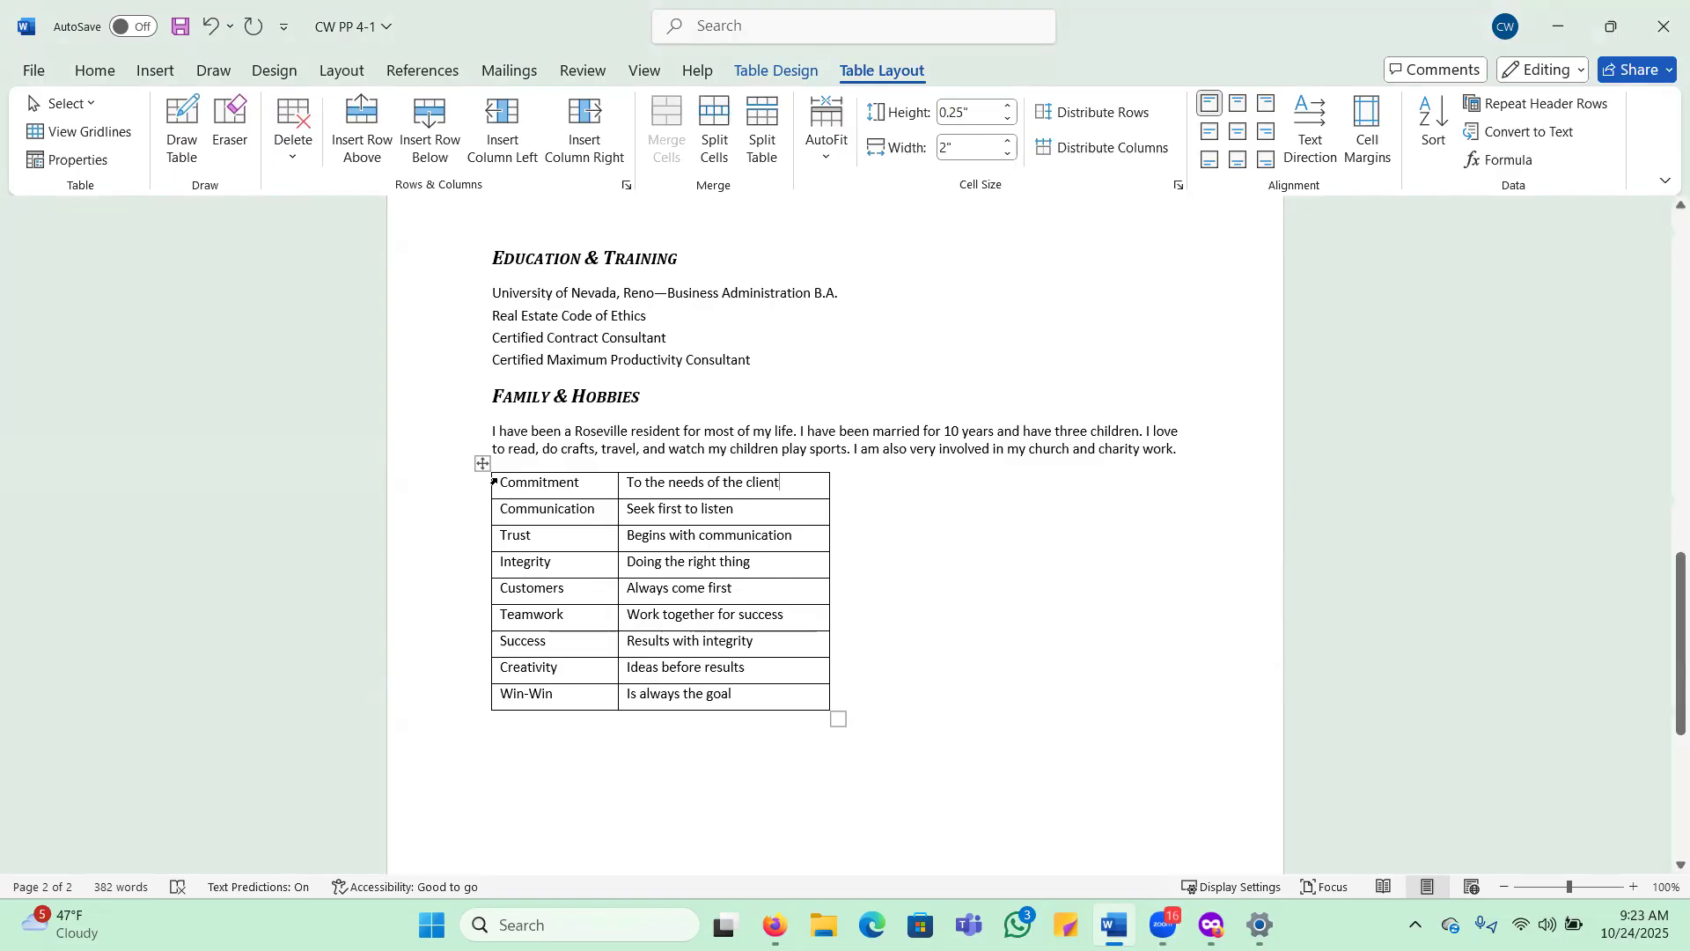
pyautogui.moveTo(500, 482); pyautogui.dragTo(738, 482)
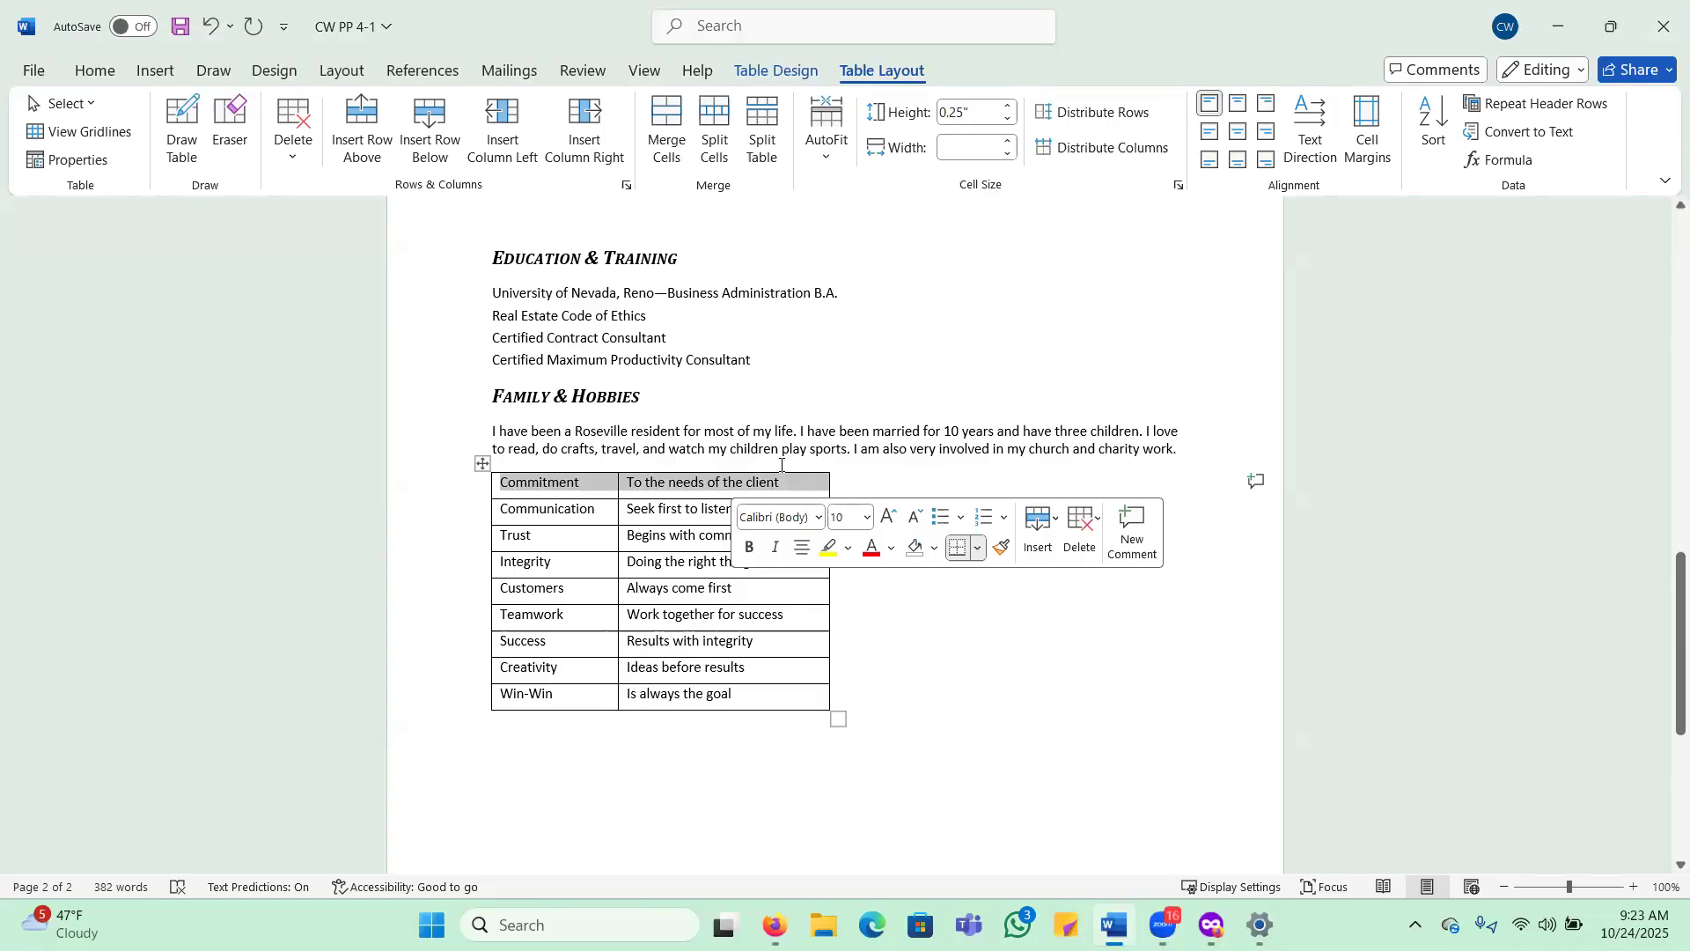
pyautogui.click(1055, 523)
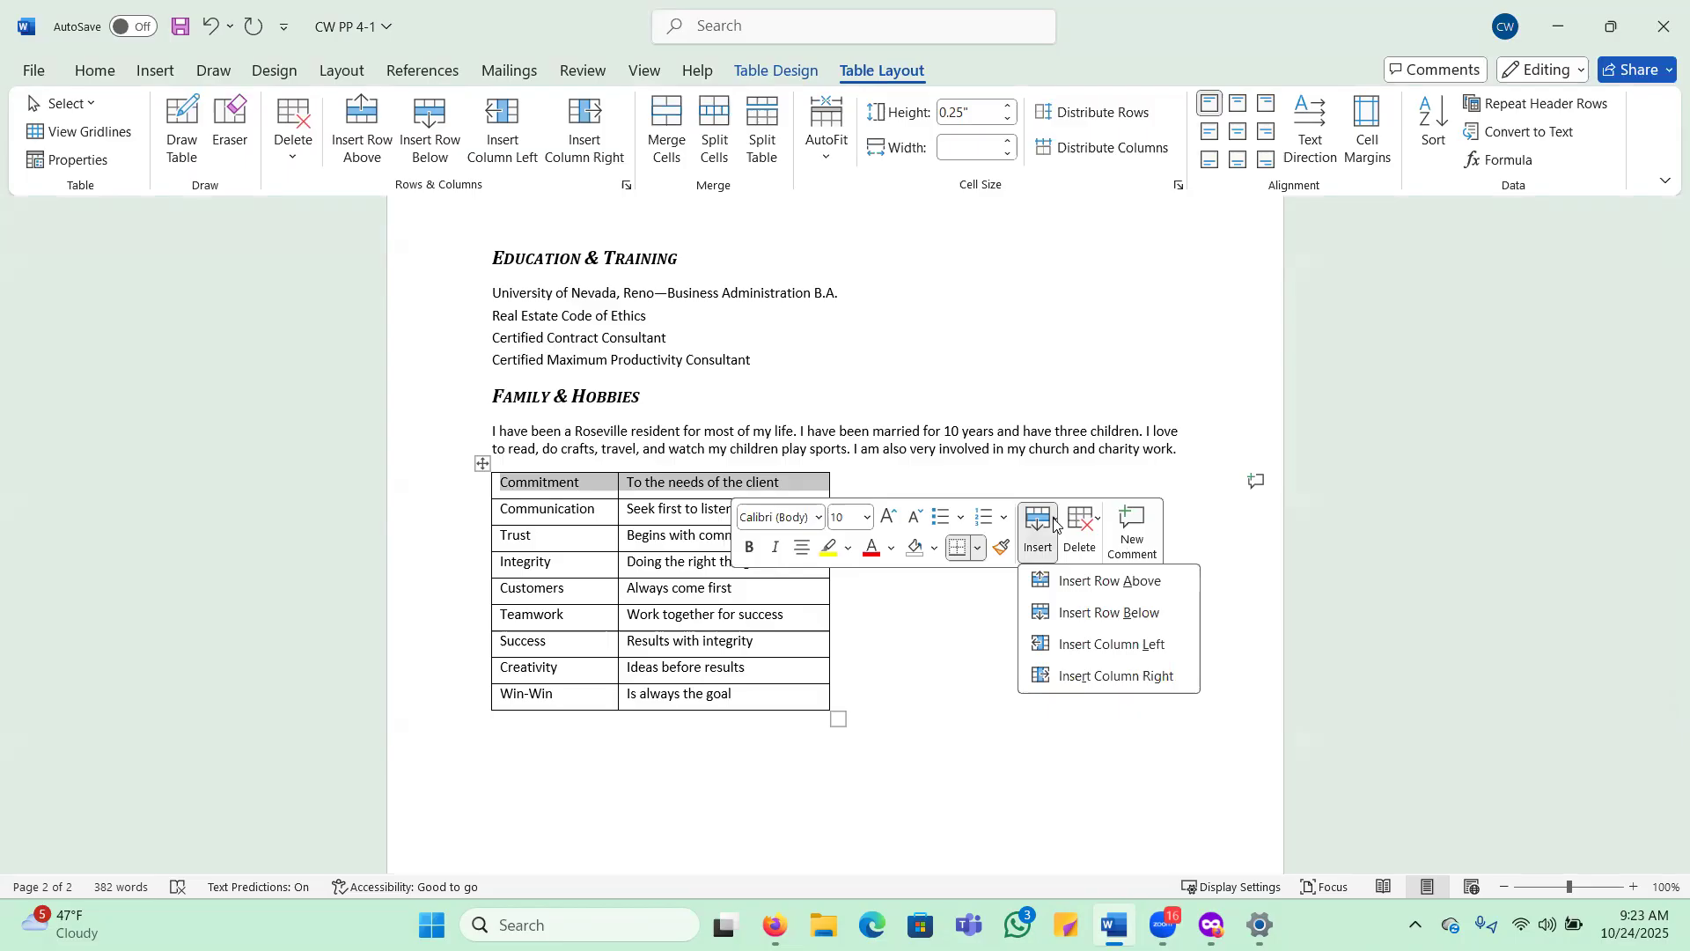
pyautogui.click(1100, 582)
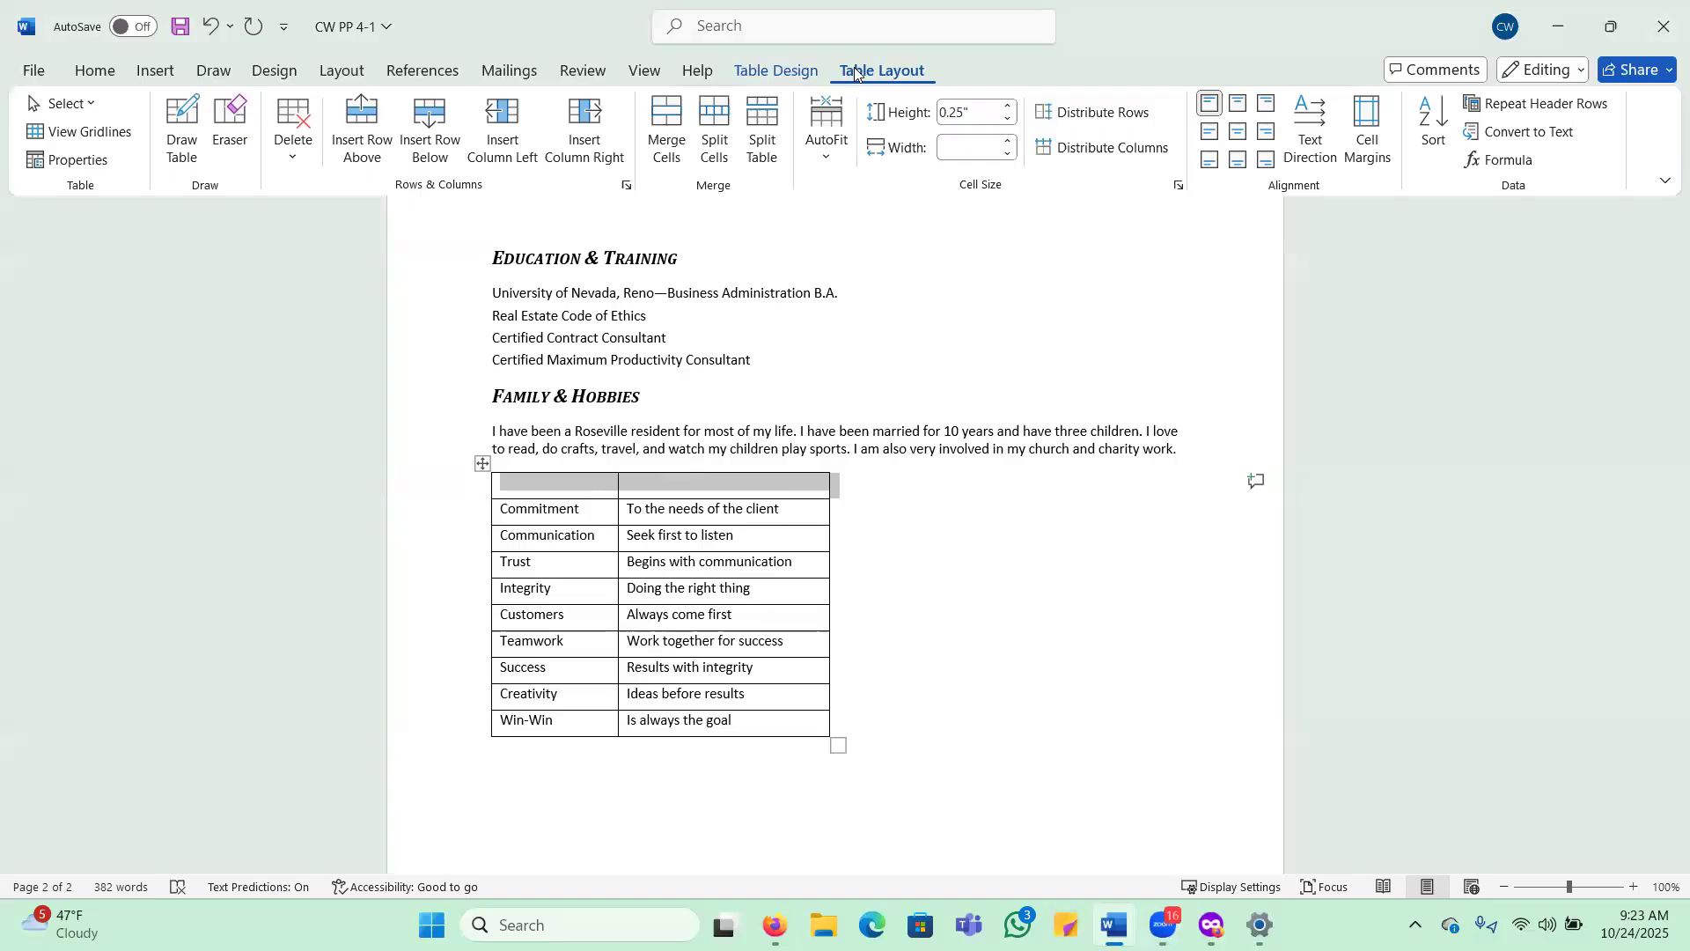
pyautogui.click(665, 136)
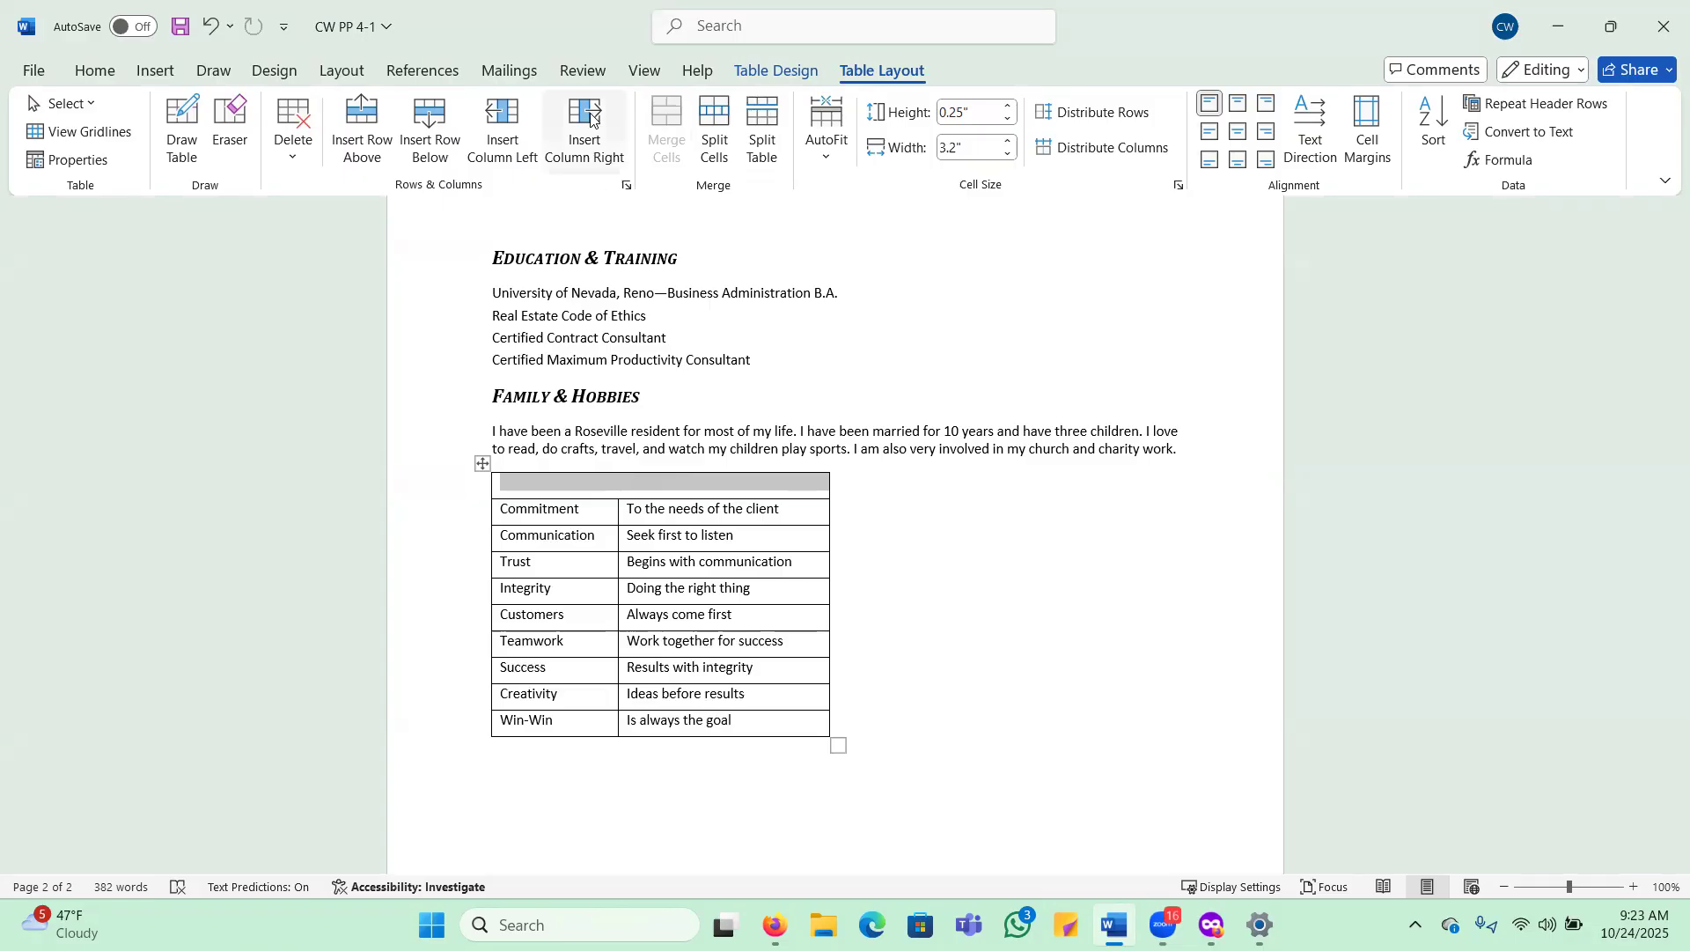
# Step: Enter "The Placer Hills Belief System" as the title in the merged first row
pyautogui.click(630, 482)
pyautogui.write('The P')
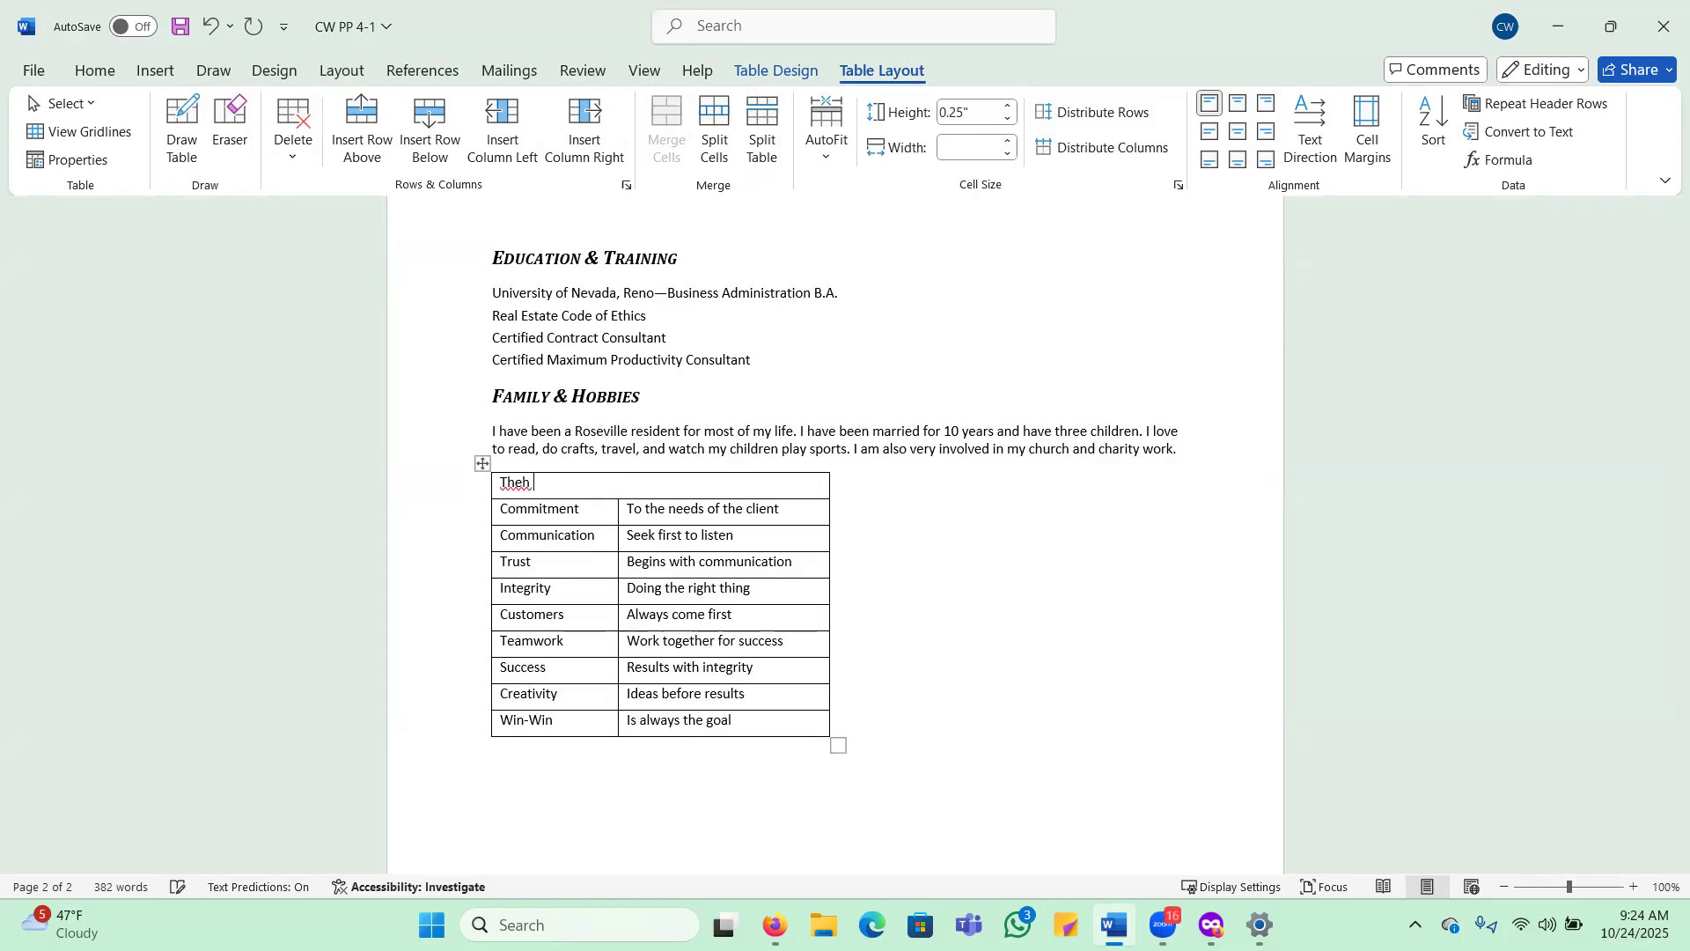
pyautogui.write('lacer Hills Belief System')
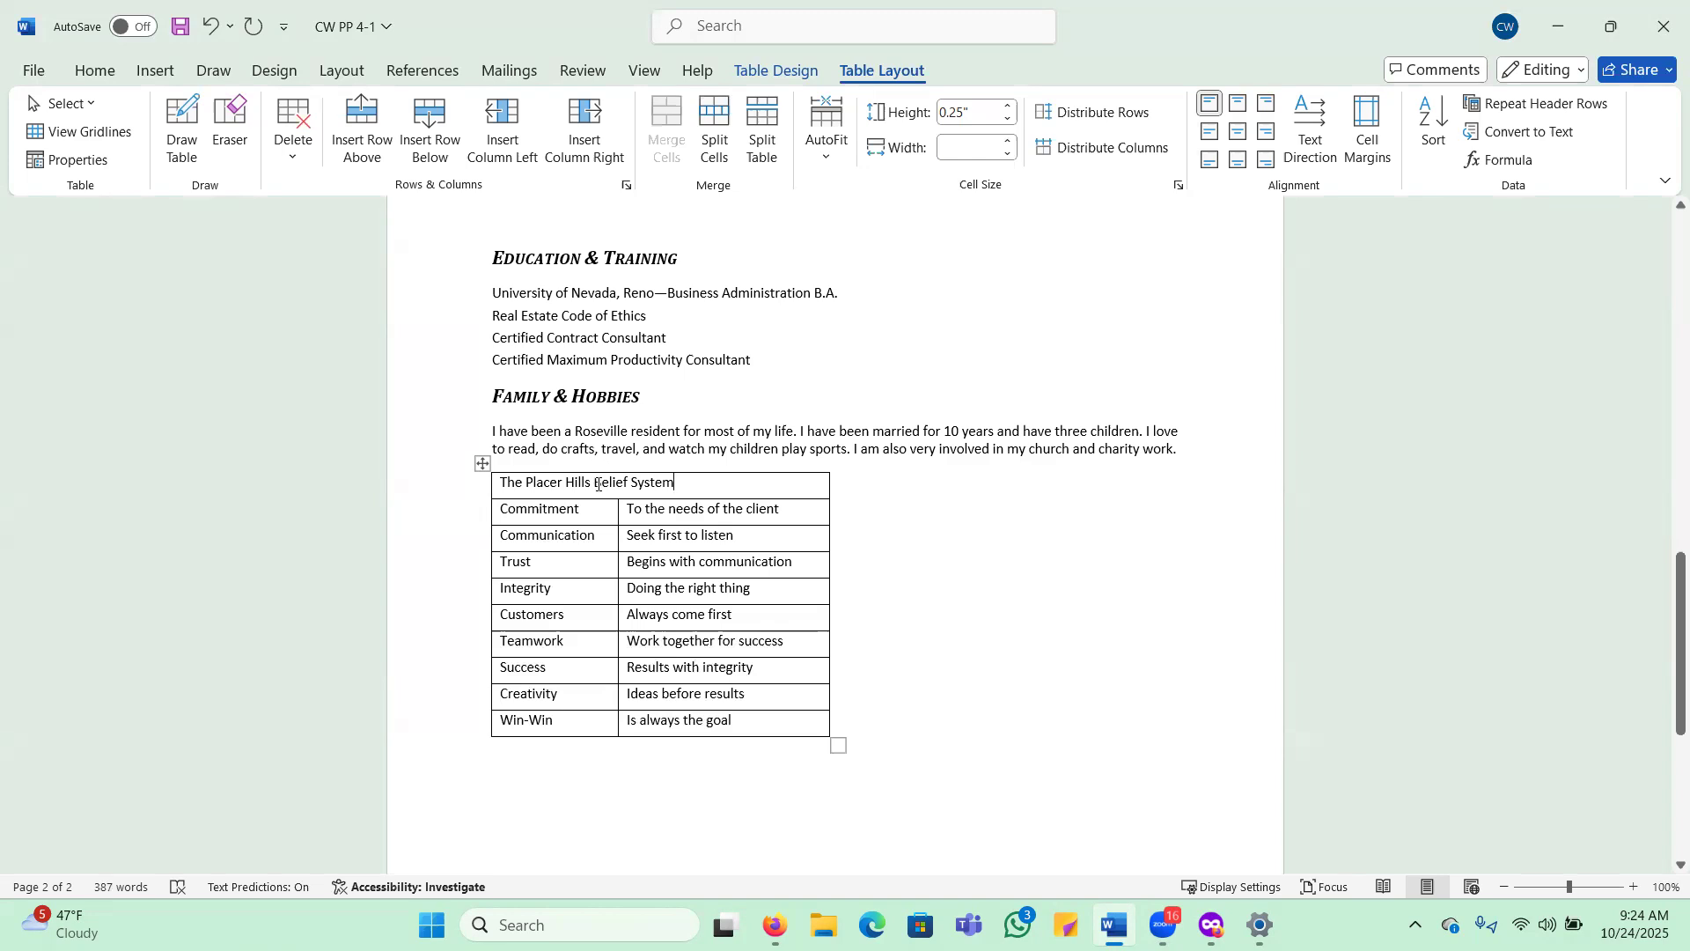
# Step: Sort the table rows below the title by Column 1 as text in ascending order
pyautogui.click(671, 537)
pyautogui.moveTo(502, 510); pyautogui.dragTo(696, 724)
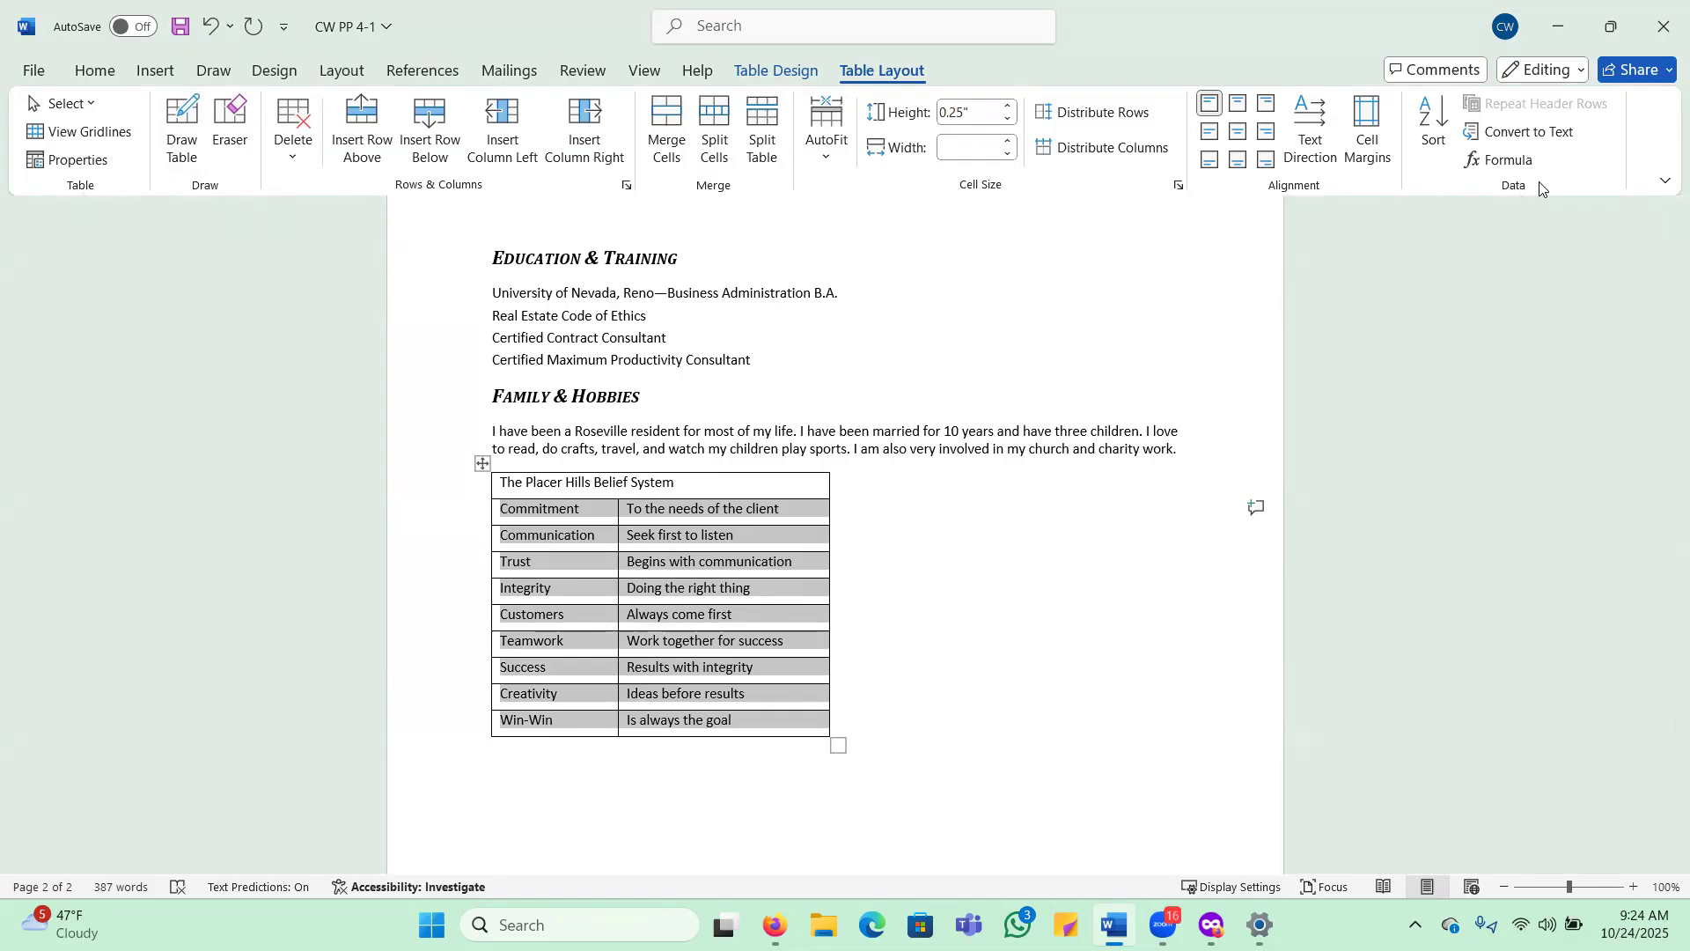
pyautogui.click(1430, 133)
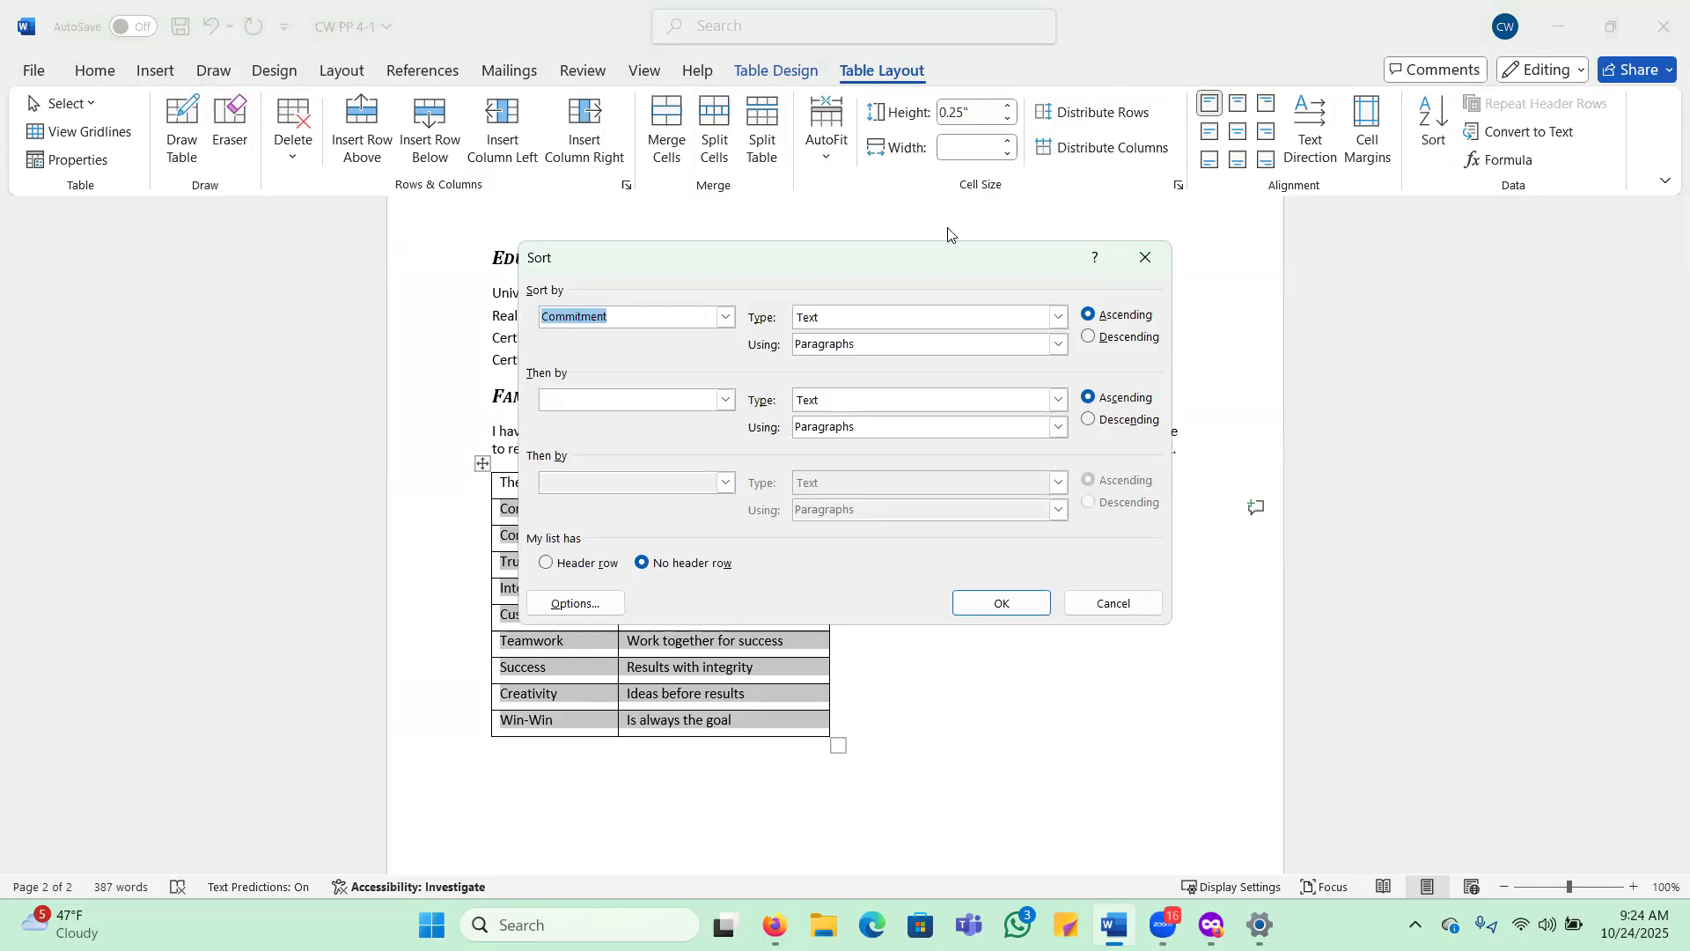
pyautogui.click(725, 319)
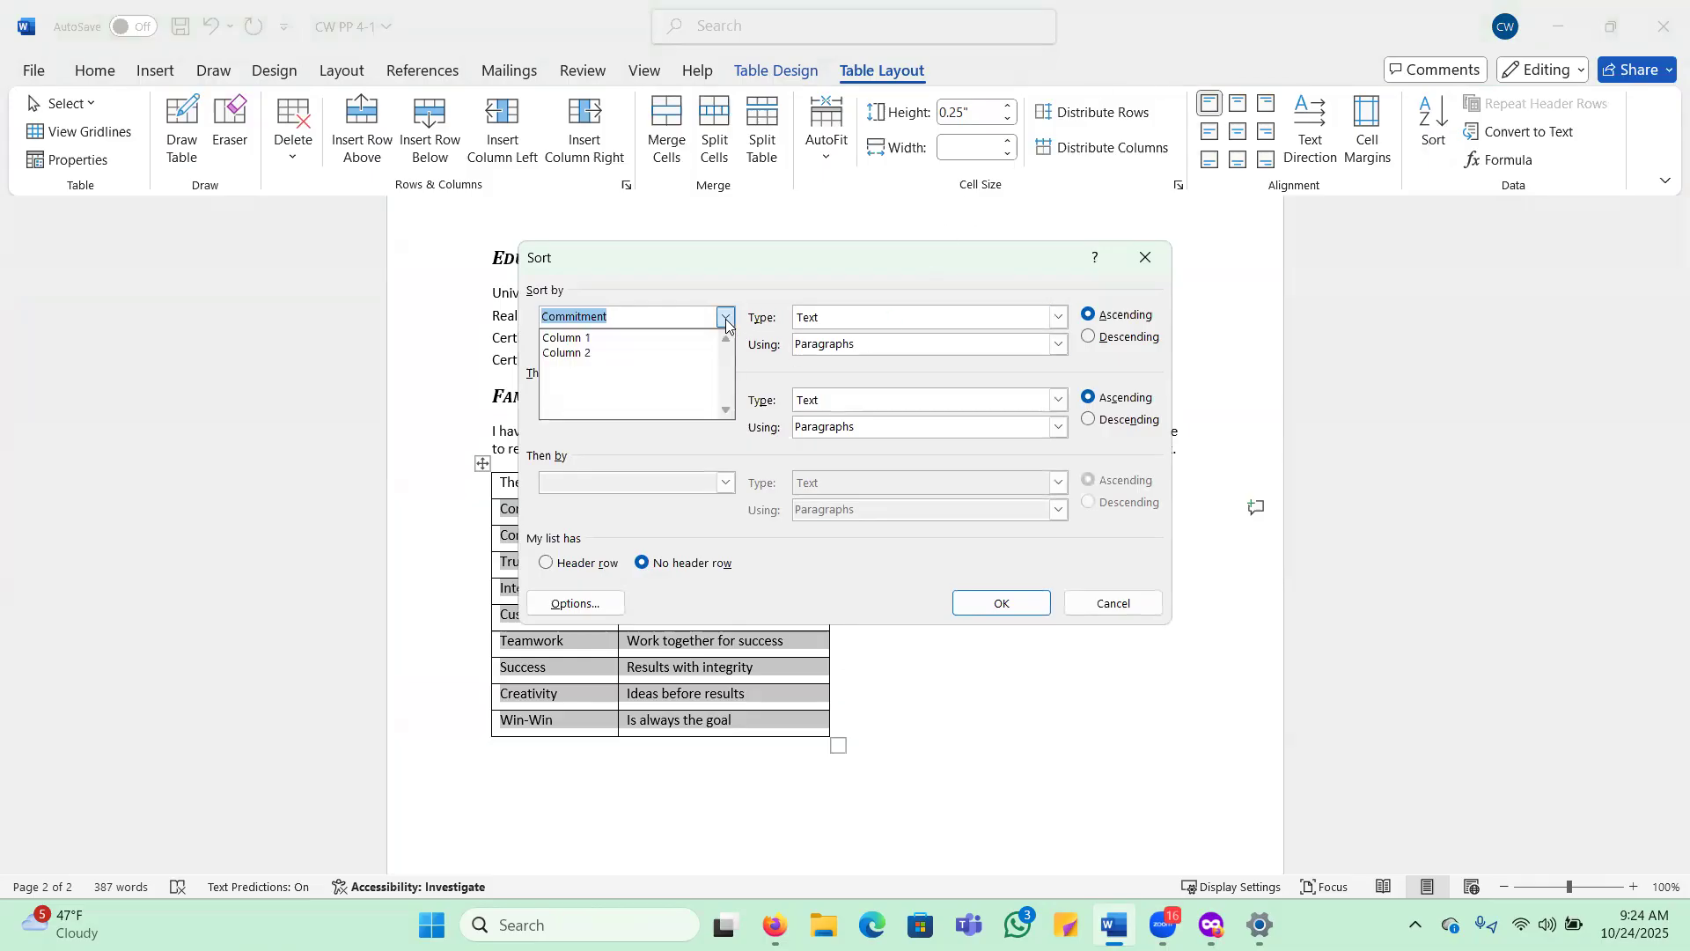
pyautogui.click(617, 340)
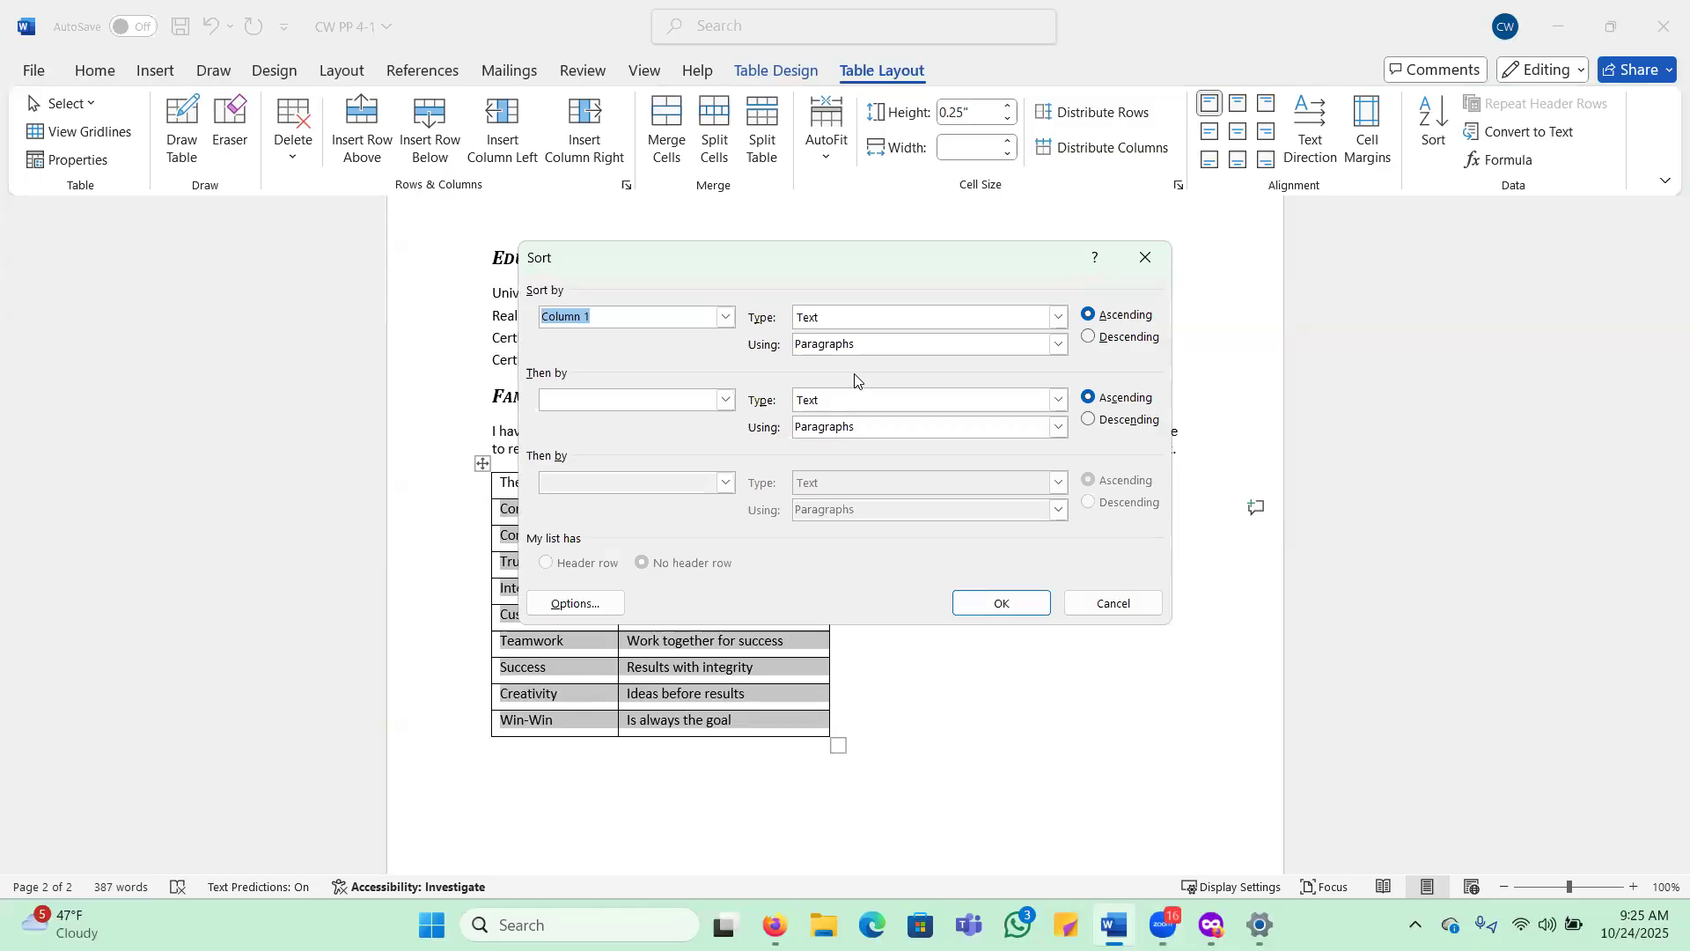
pyautogui.click(992, 604)
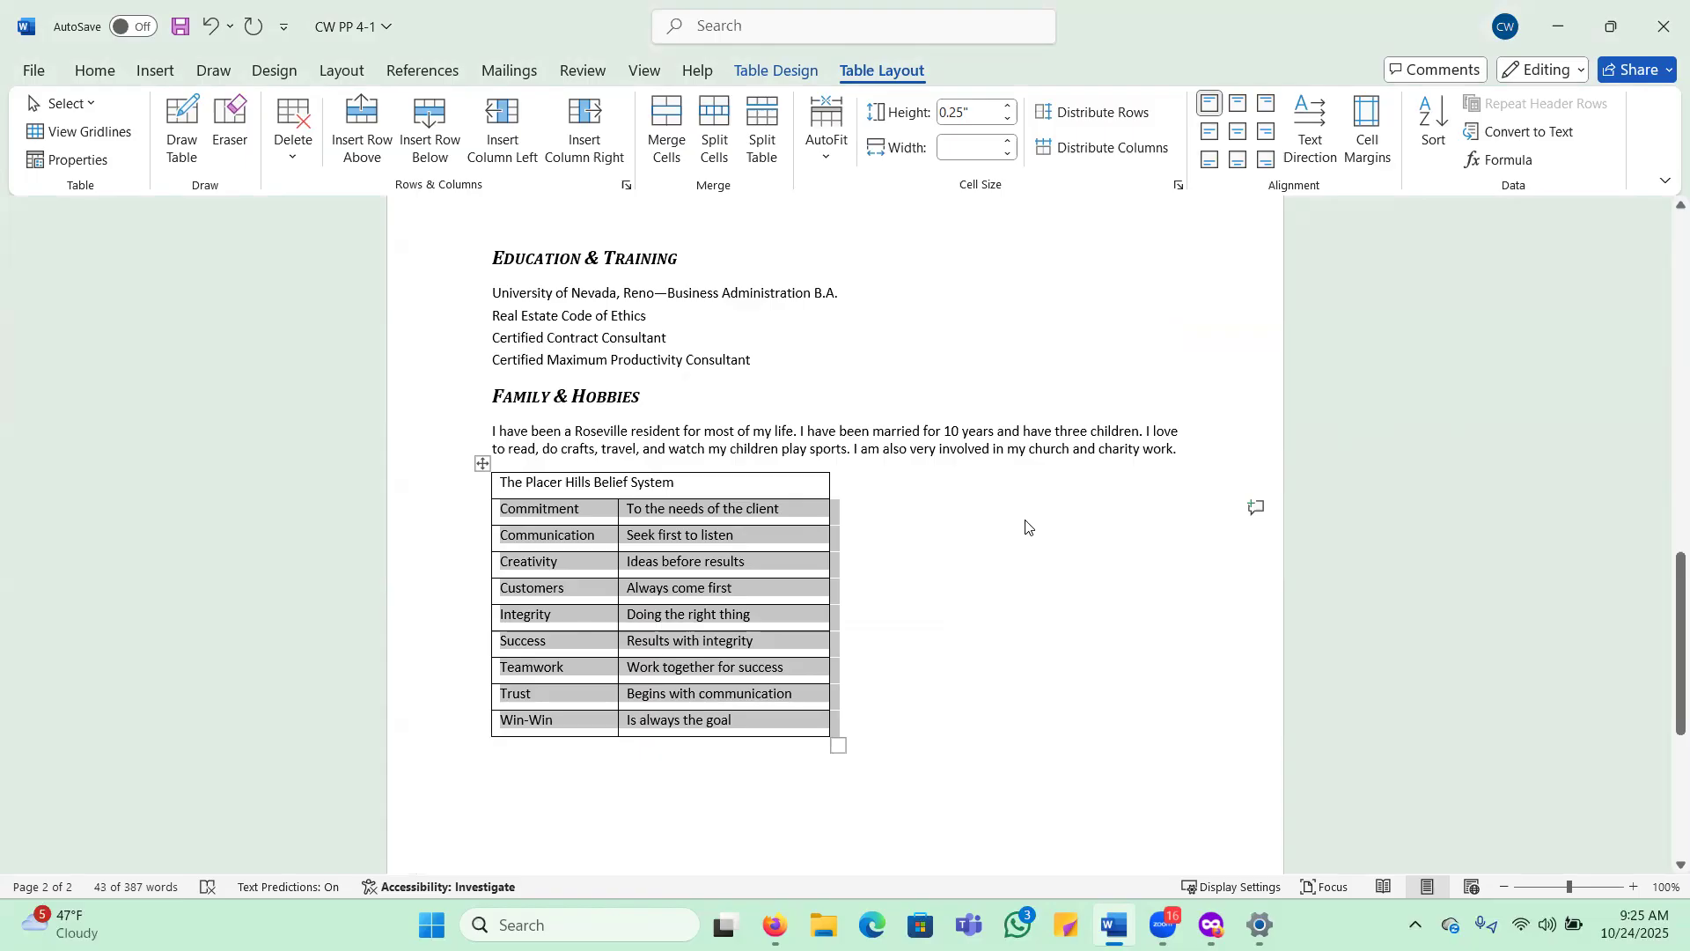
# Step: Set the whole table's default left and right cell margins to 0.05"
pyautogui.click(481, 463)
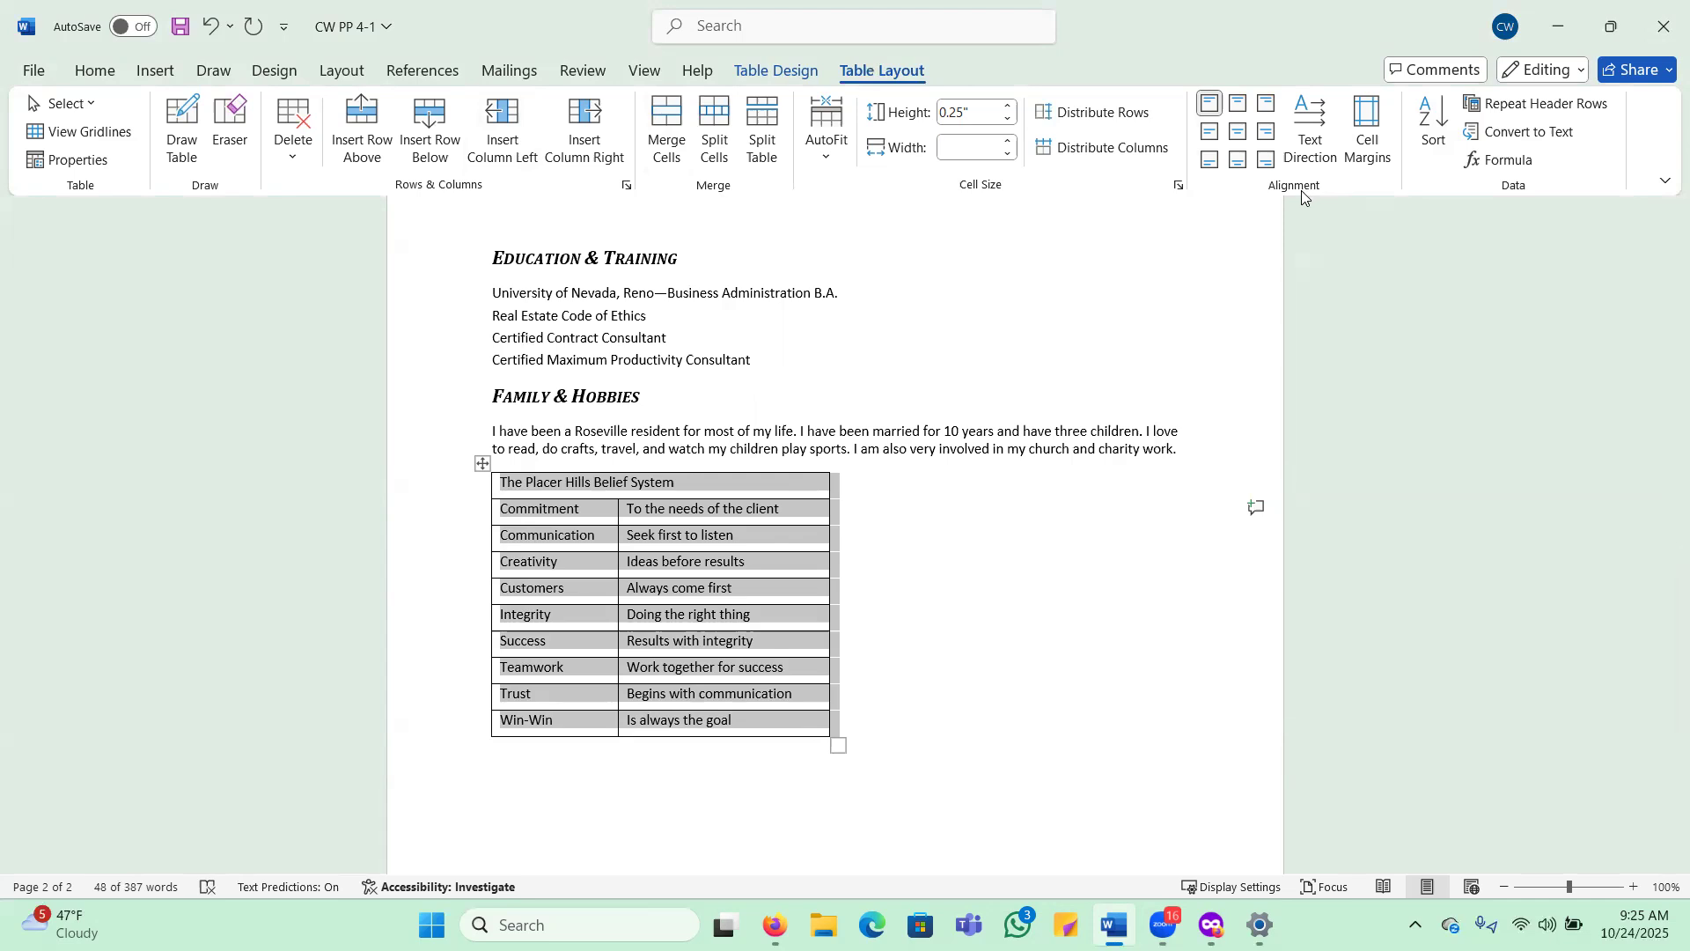
pyautogui.click(1368, 143)
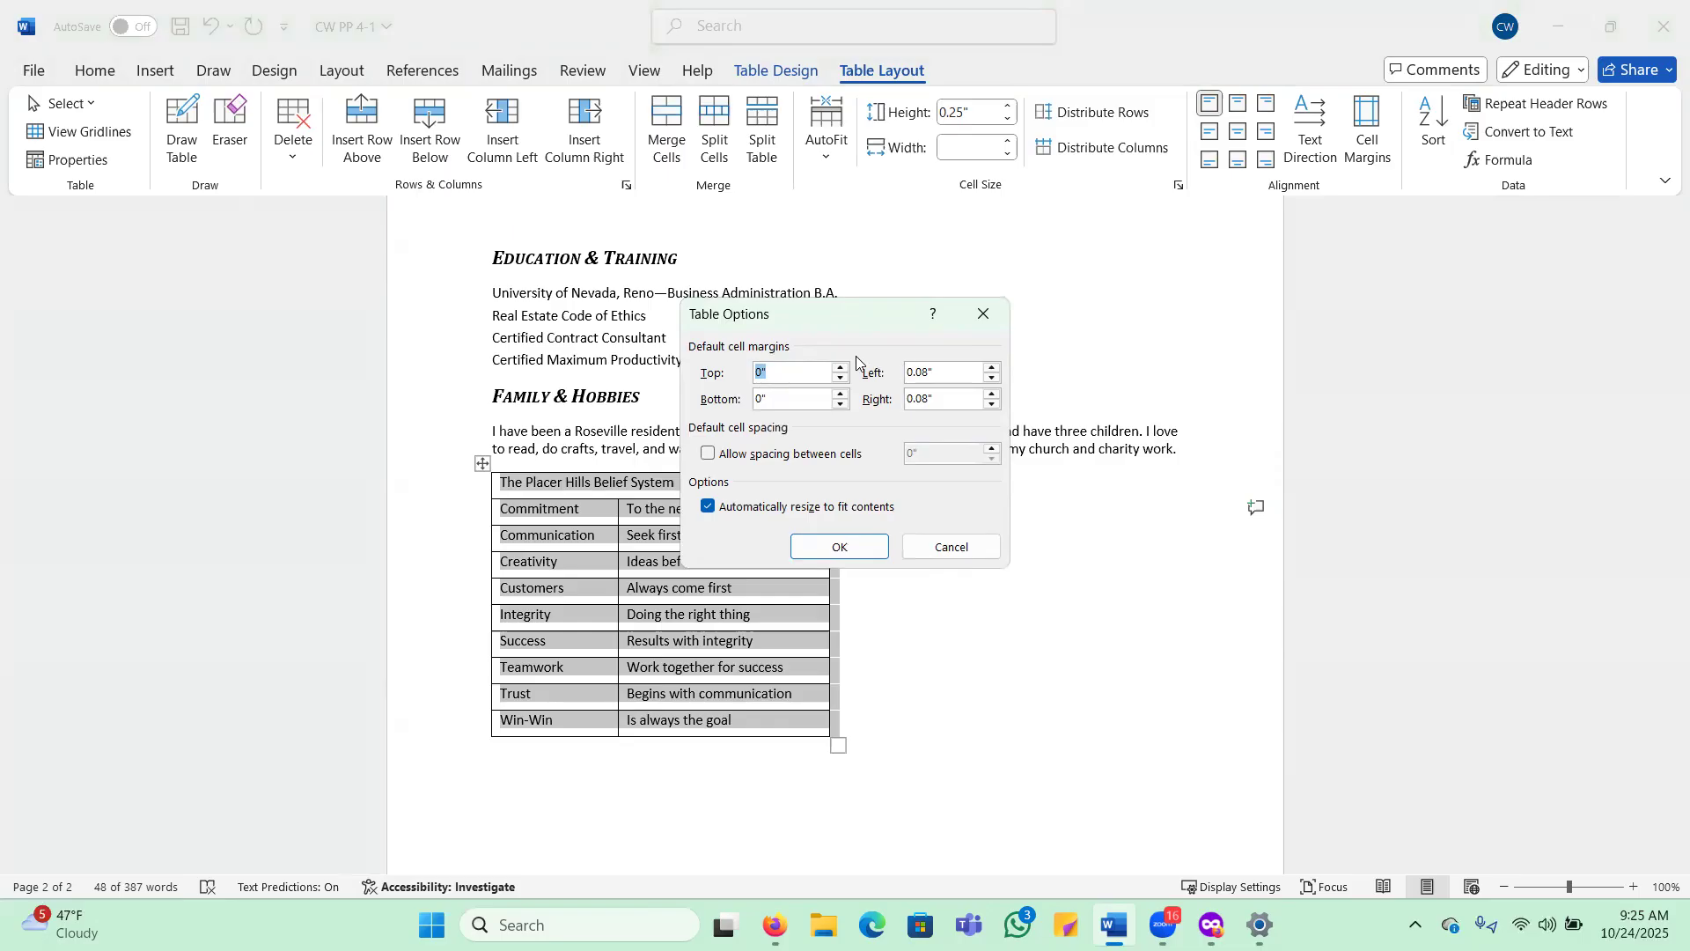
pyautogui.moveTo(797, 374); pyautogui.dragTo(758, 377)
pyautogui.click(950, 371)
pyautogui.press('BackSpace')
pyautogui.write('5')
pyautogui.click(963, 400)
pyautogui.press('BackSpace')
pyautogui.write('5')
pyautogui.click(820, 545)
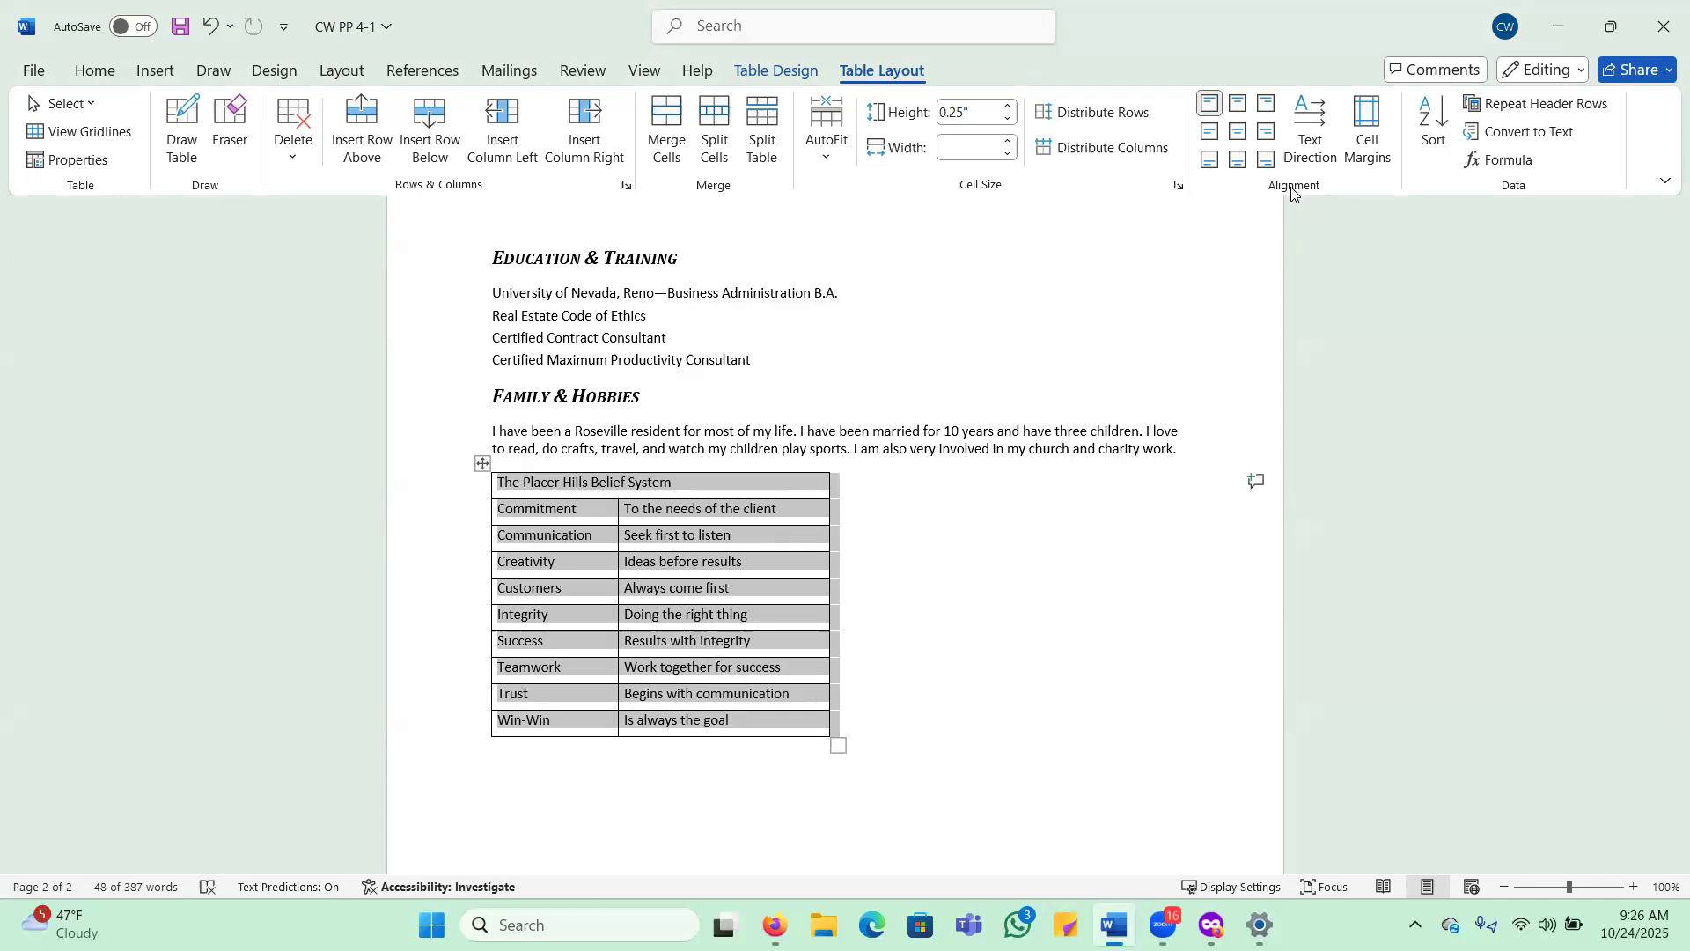
# Step: Apply Align Center Left to all the table's text and center the title row's text both horizontally and vertically
pyautogui.click(1210, 133)
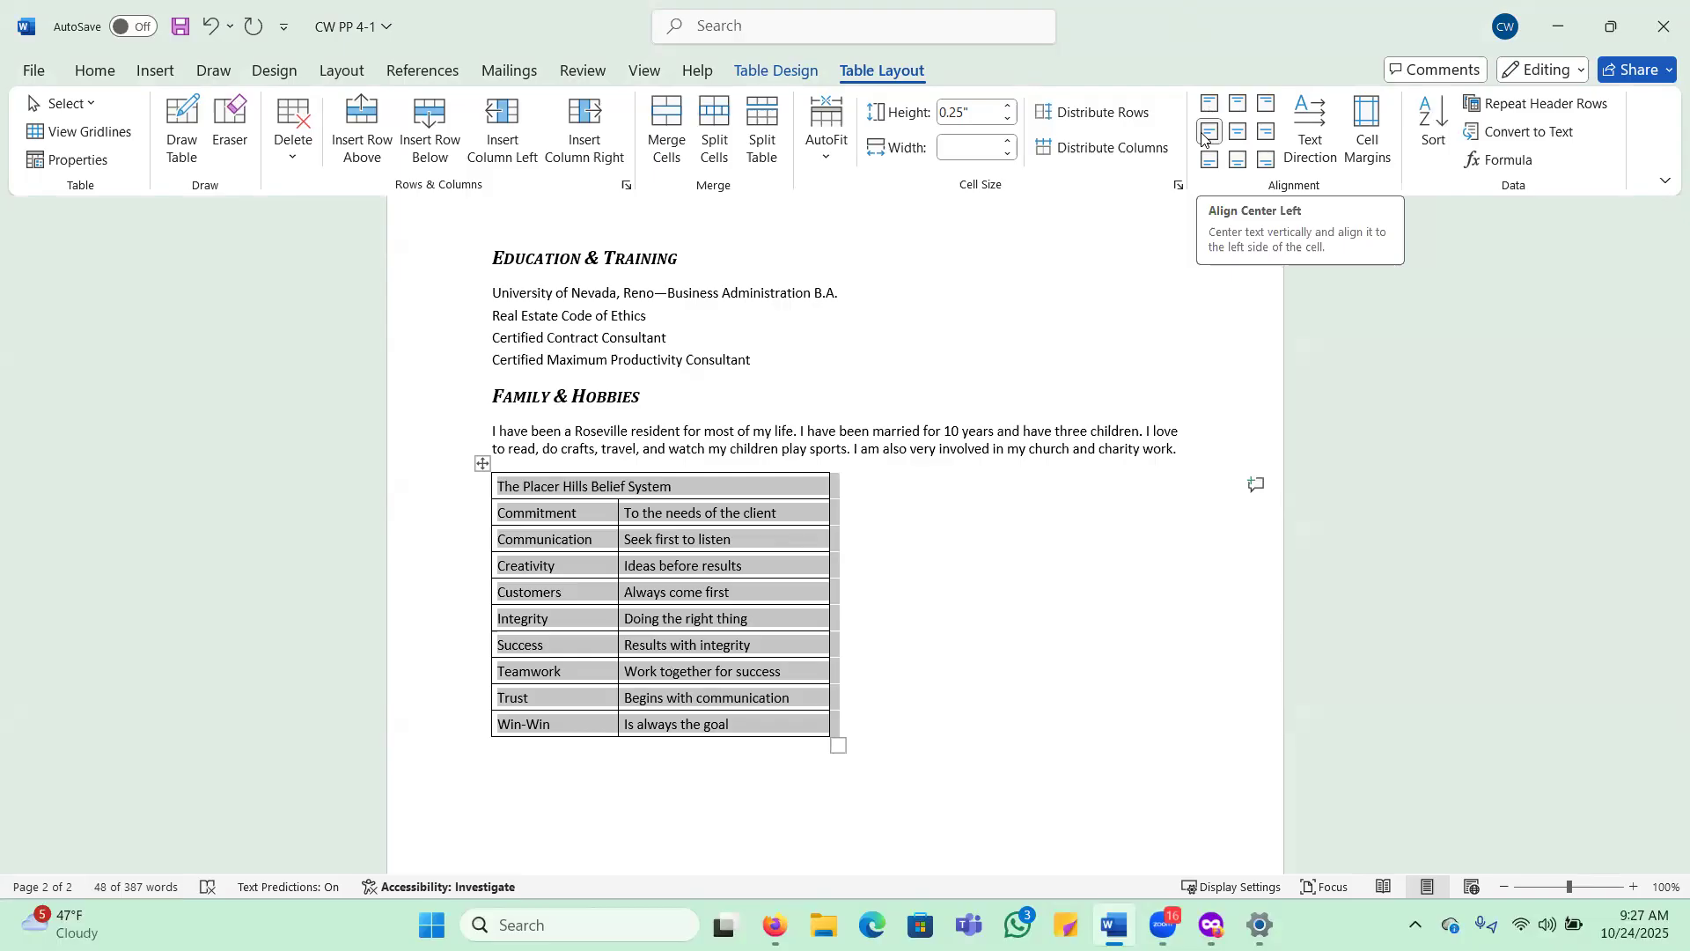
pyautogui.click(1203, 135)
pyautogui.click(694, 486)
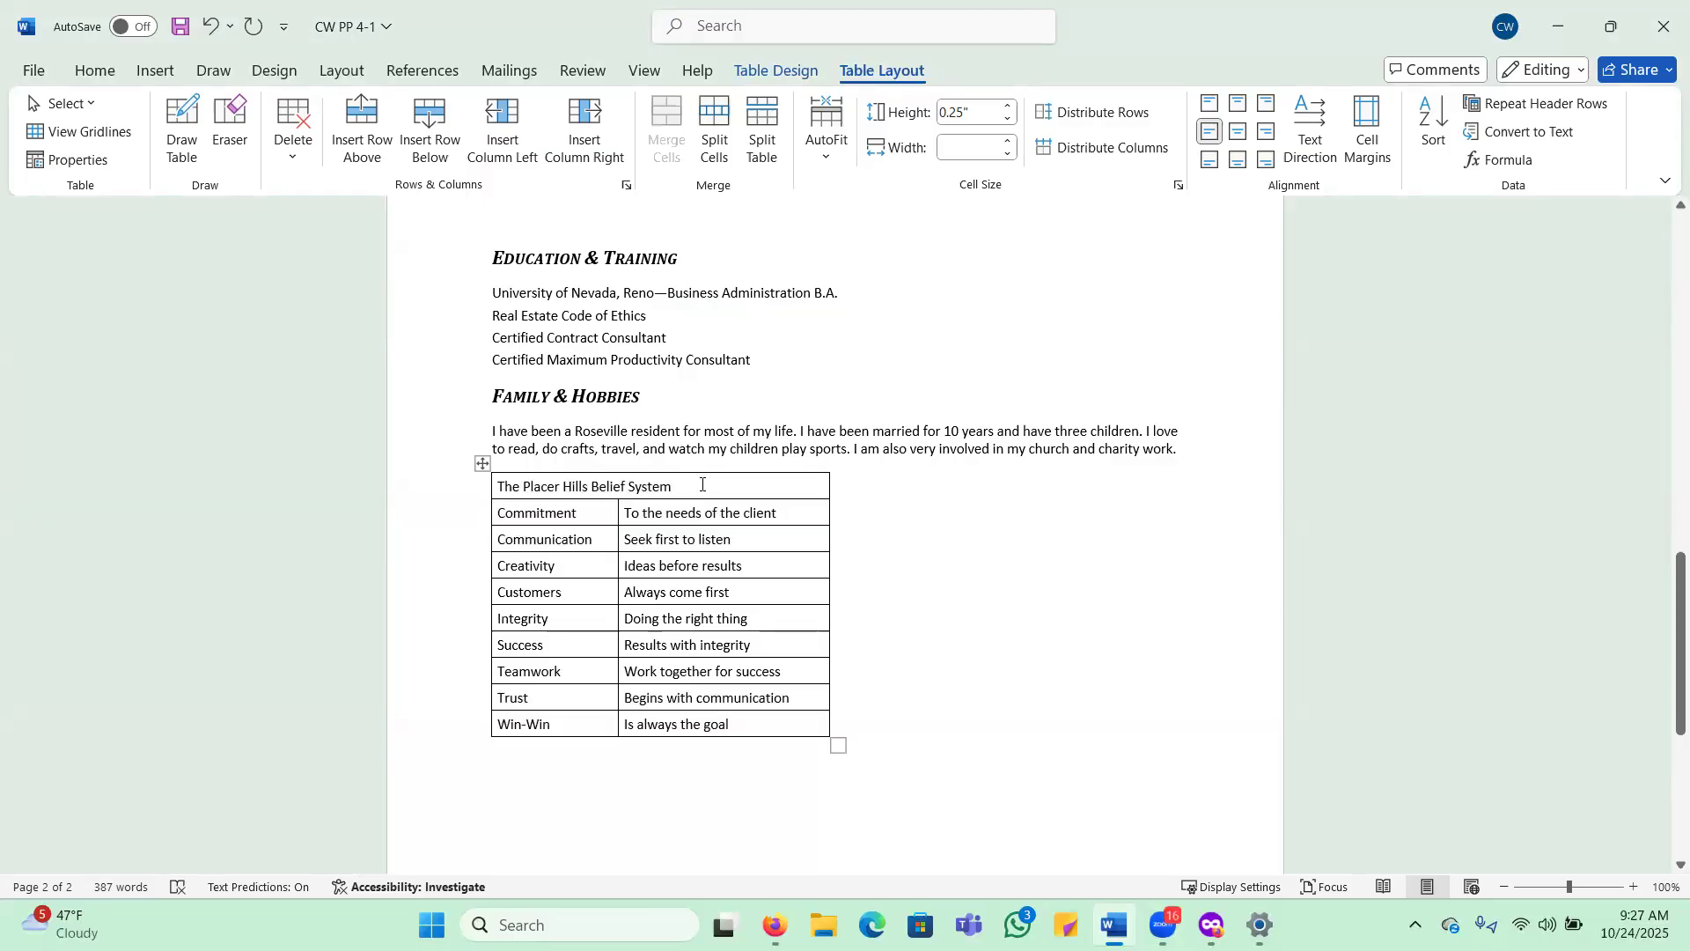
pyautogui.click(1237, 133)
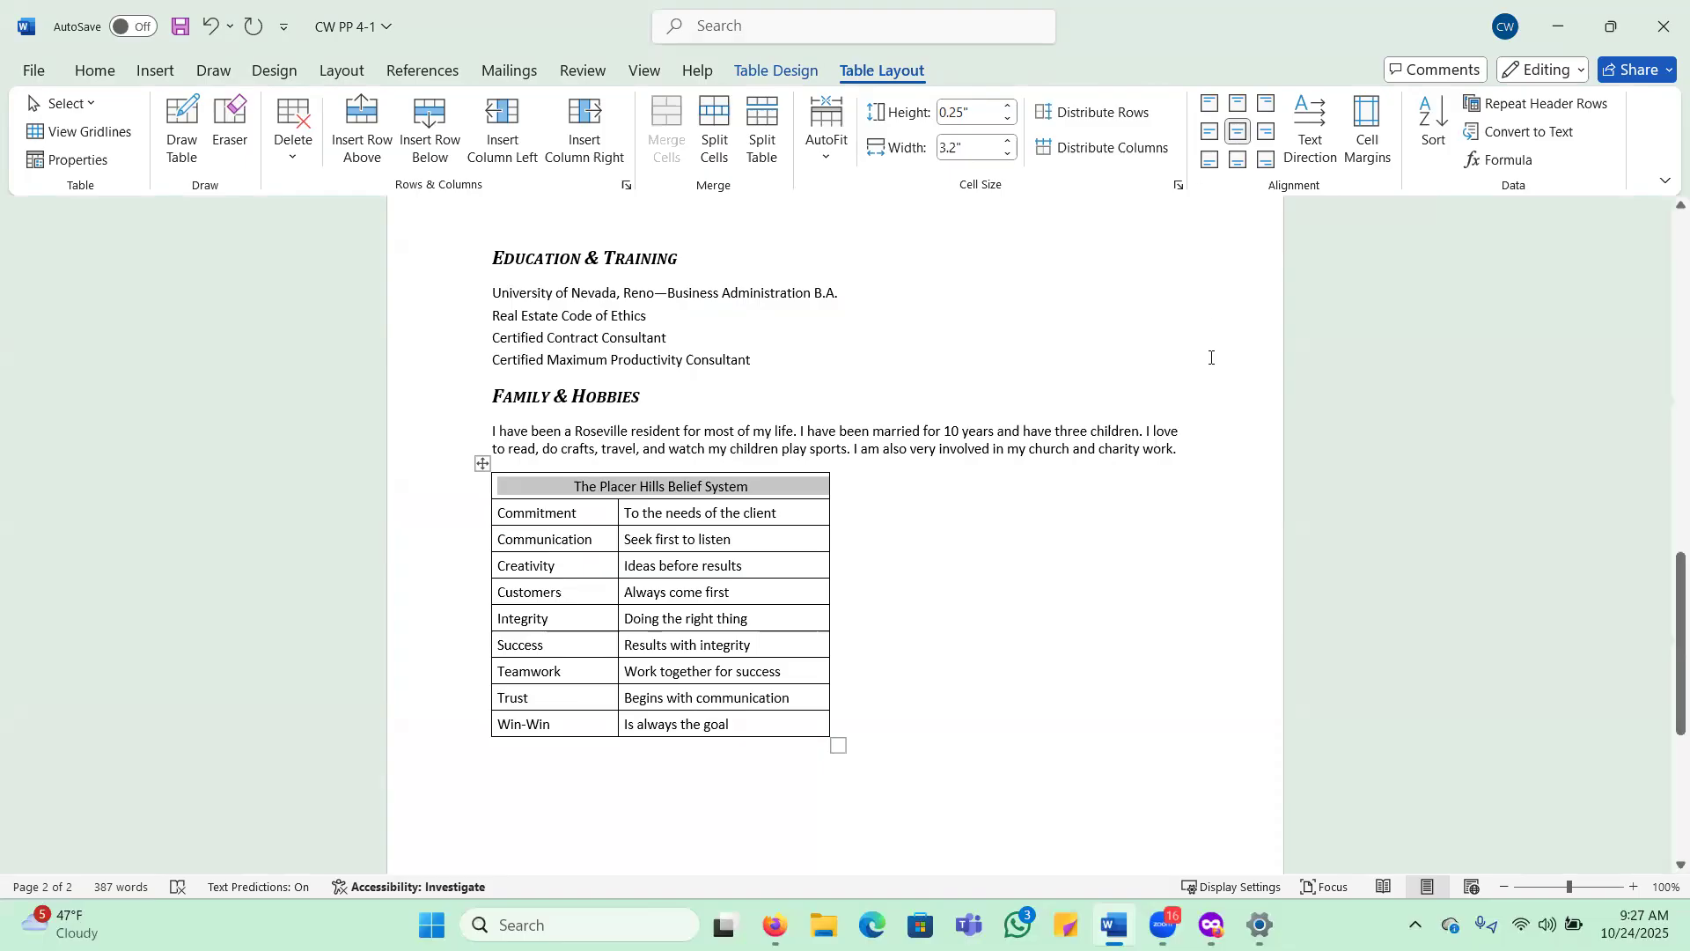
pyautogui.click(31, 77)
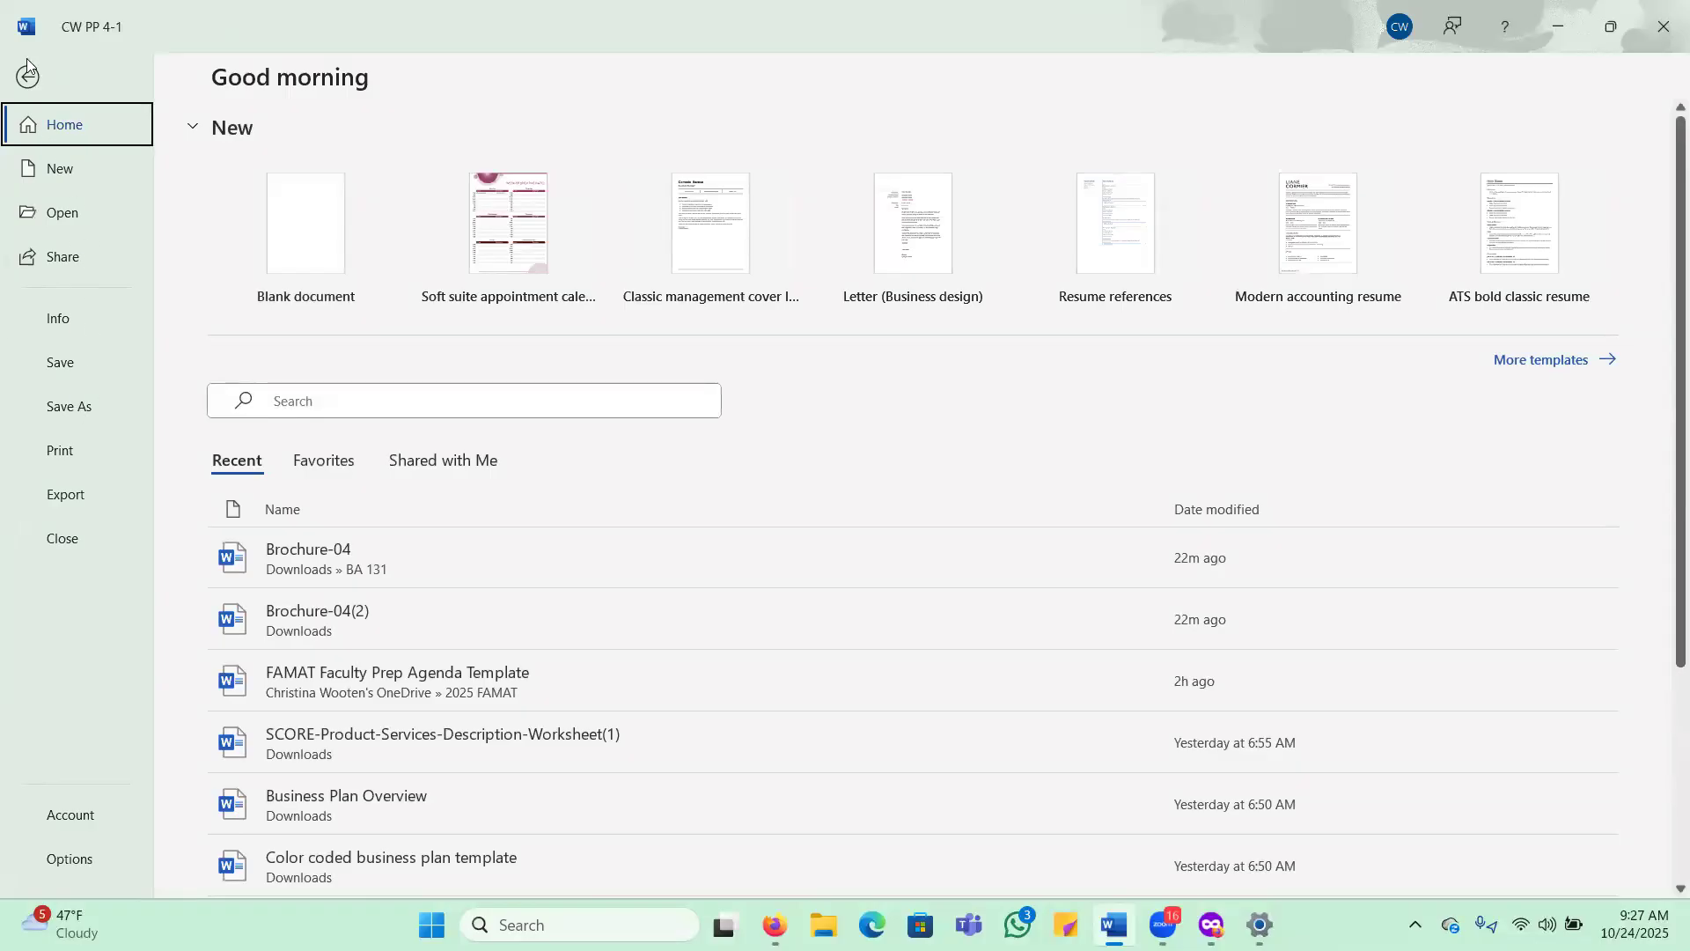
pyautogui.click(29, 77)
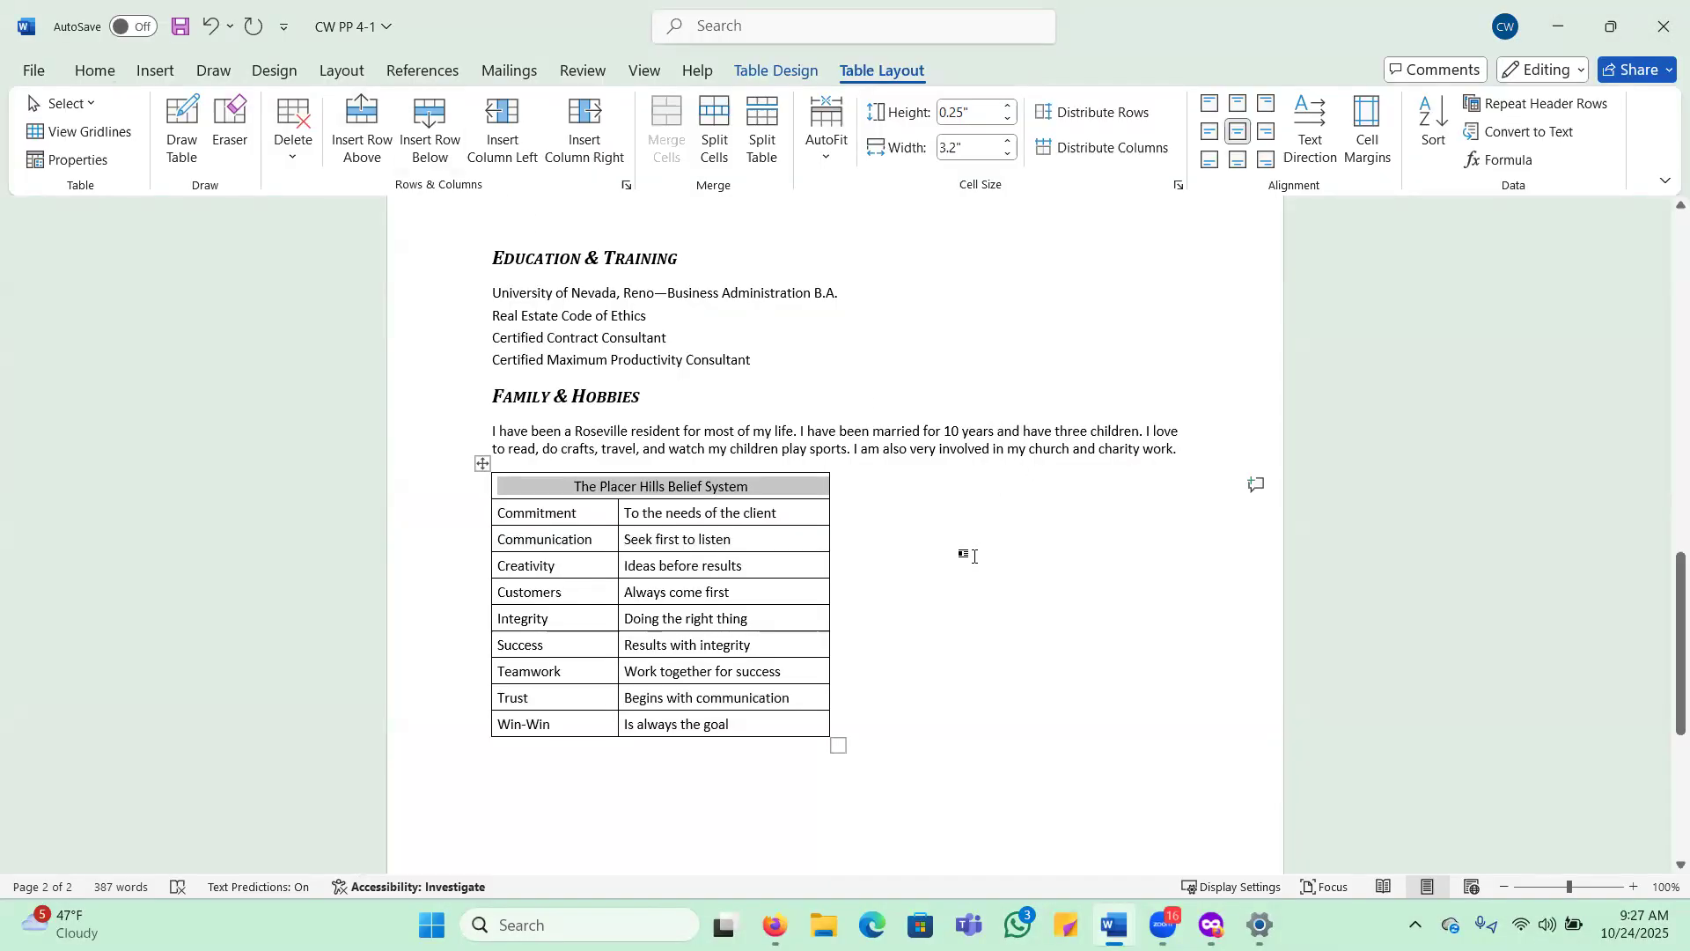